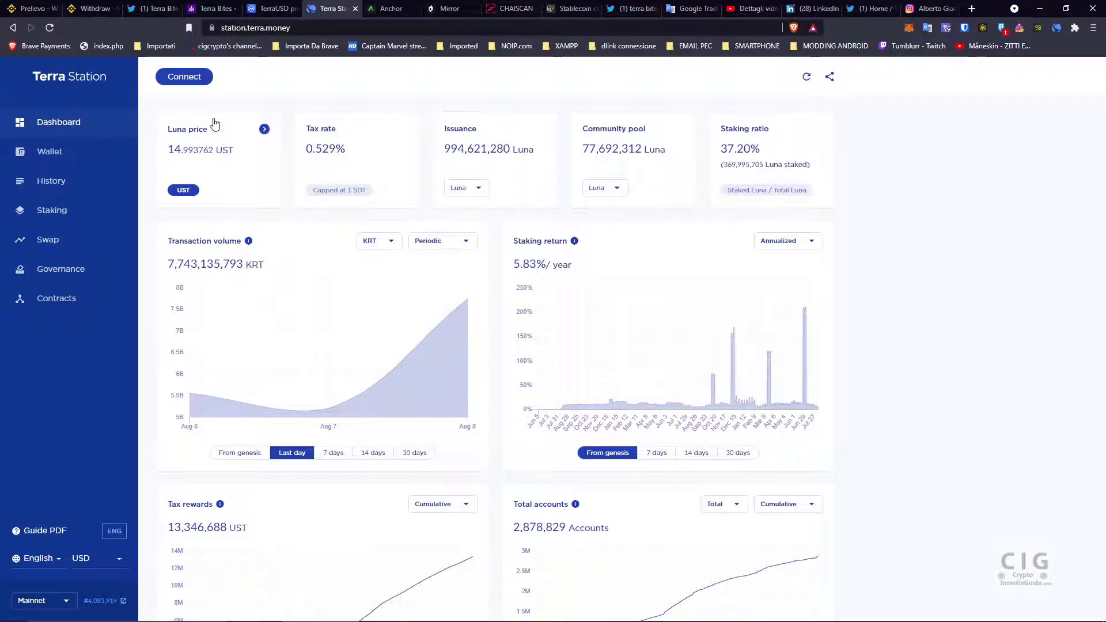
View the Terra Station desktop download options offered when connecting a wallet, and close them
left_click(193, 79)
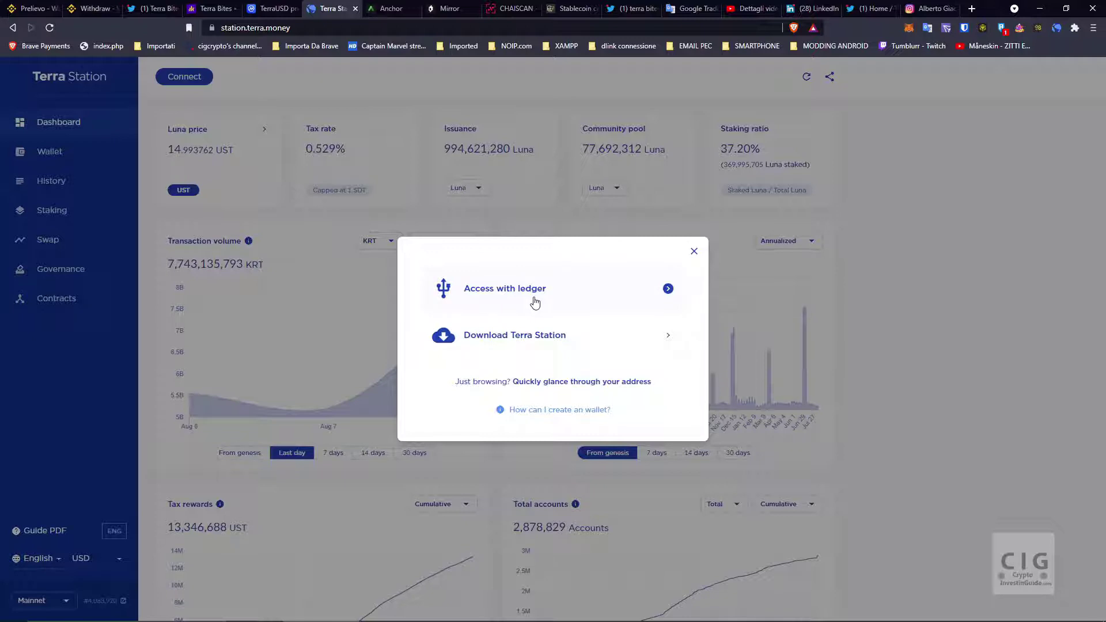
left_click(556, 345)
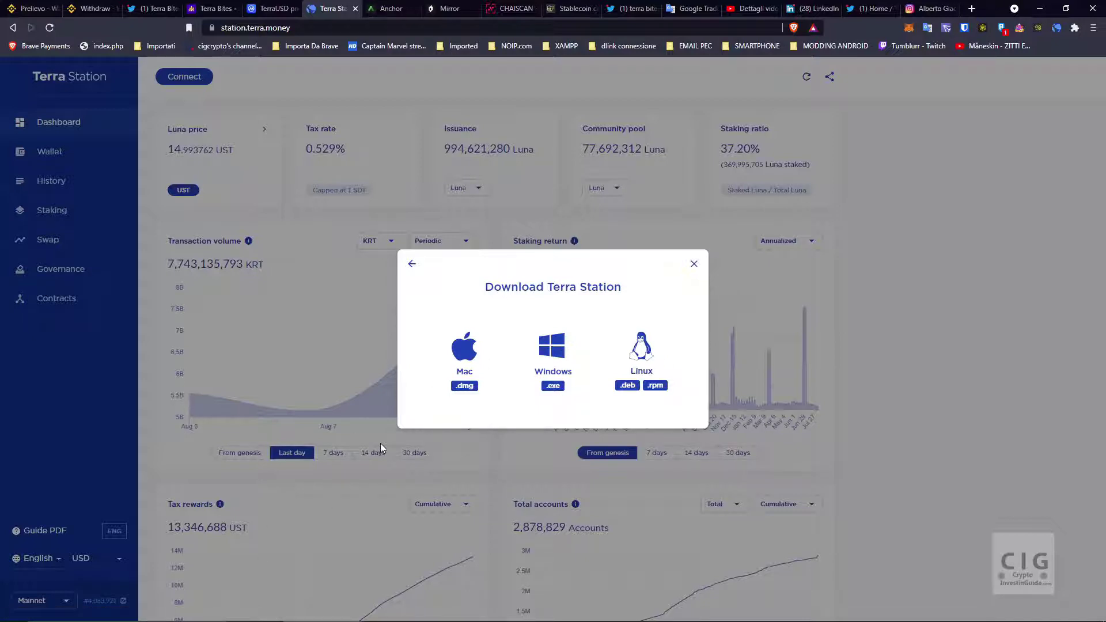
left_click(695, 264)
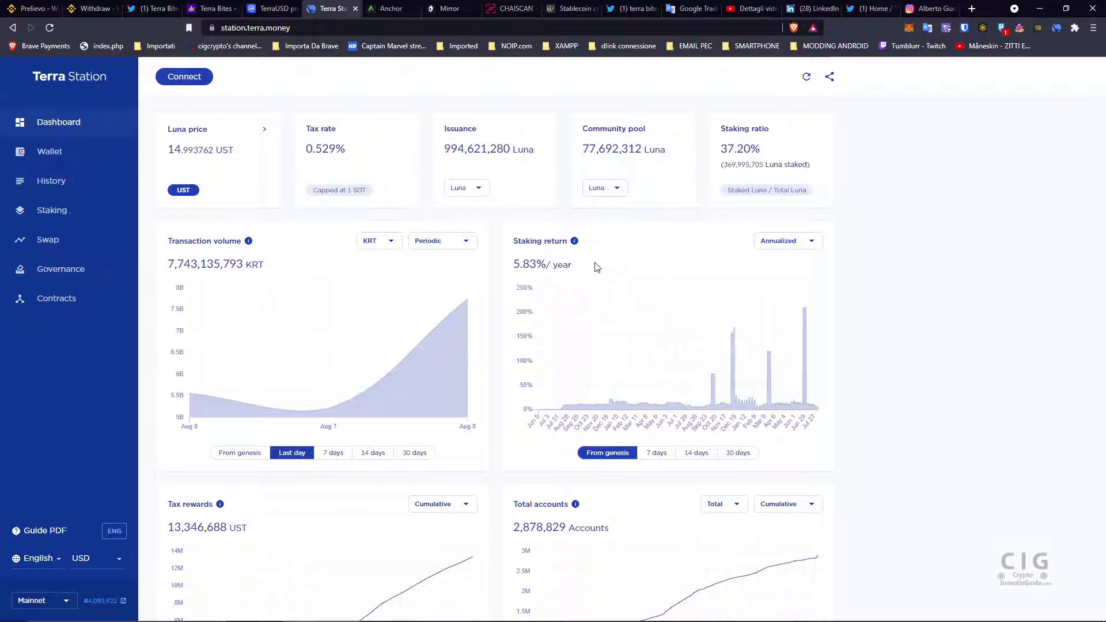
Switch to the Terra Station desktop app, reposition its window and copy the wallet address from the Wallet page
mouse_move(786, 601)
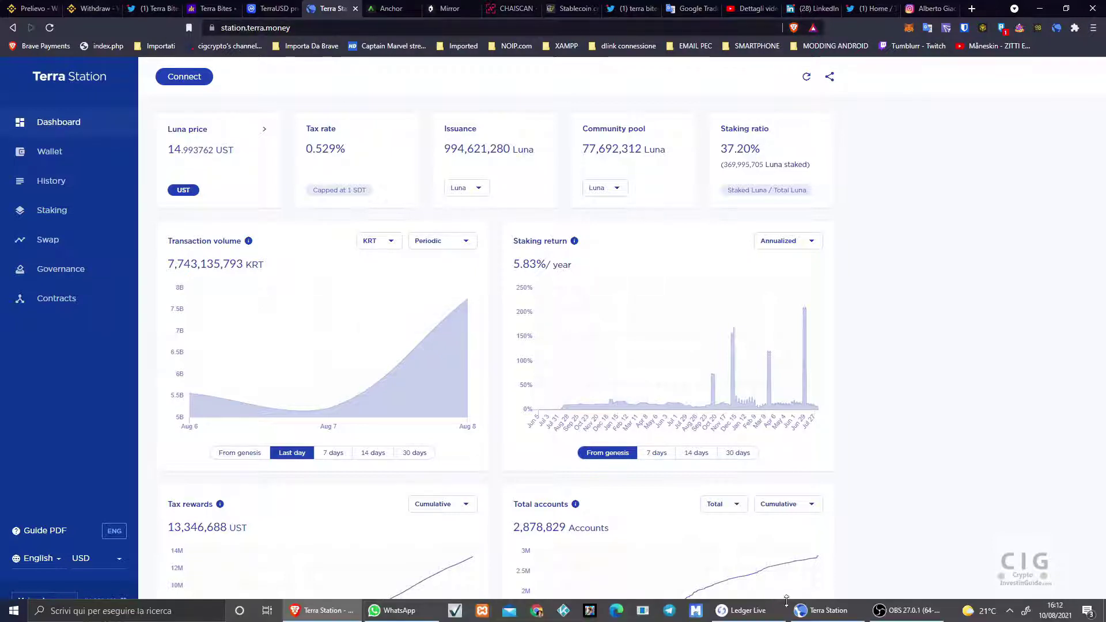
left_click(827, 610)
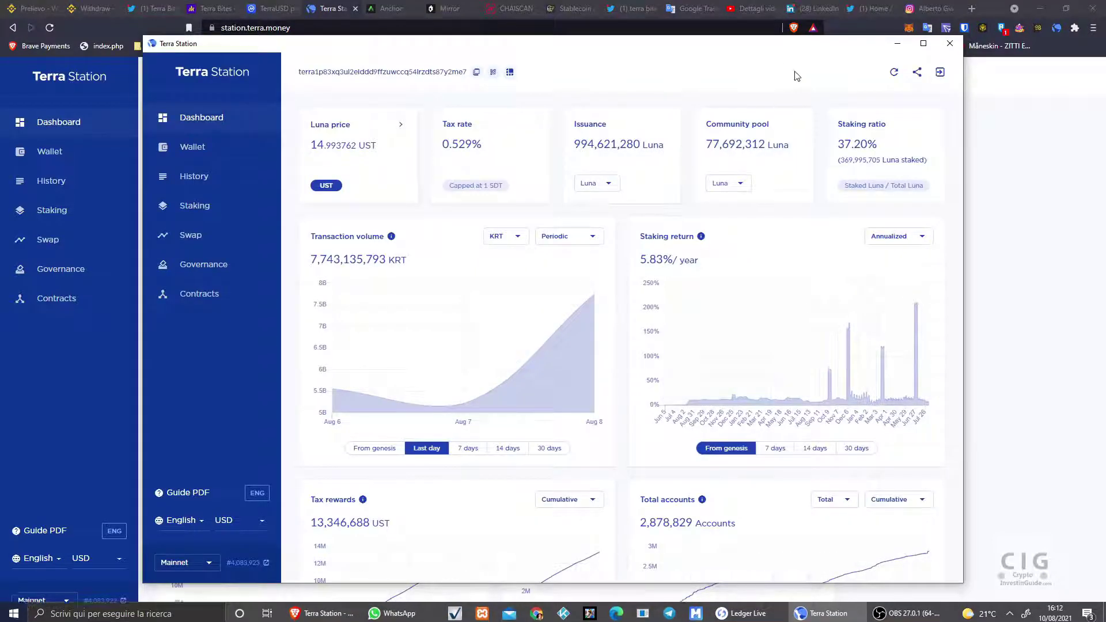
left_click(924, 43)
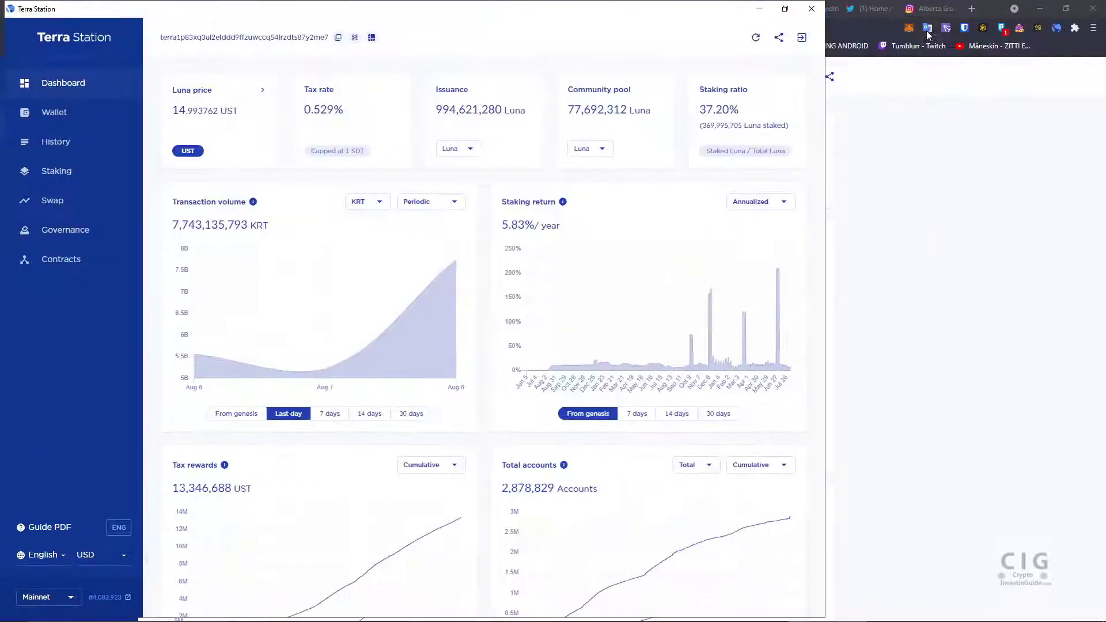
left_click_drag(713, 10, 867, 28)
left_click(217, 139)
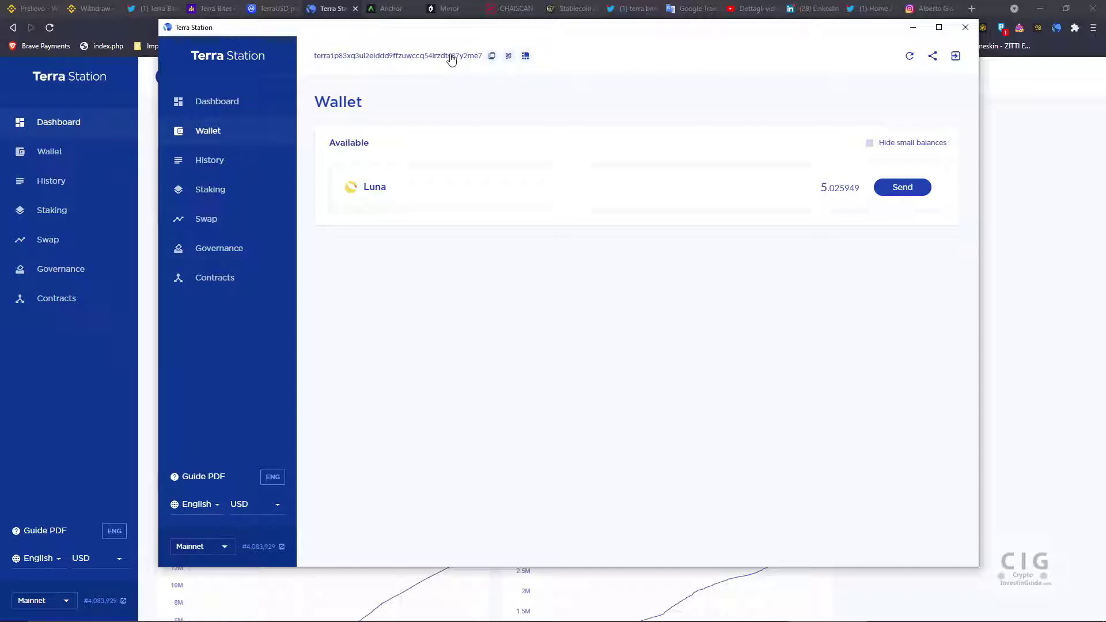
left_click(491, 56)
Prepare a swap of 5 Luna to UST, and leave it unsubmitted to view the staking validators
left_click(224, 225)
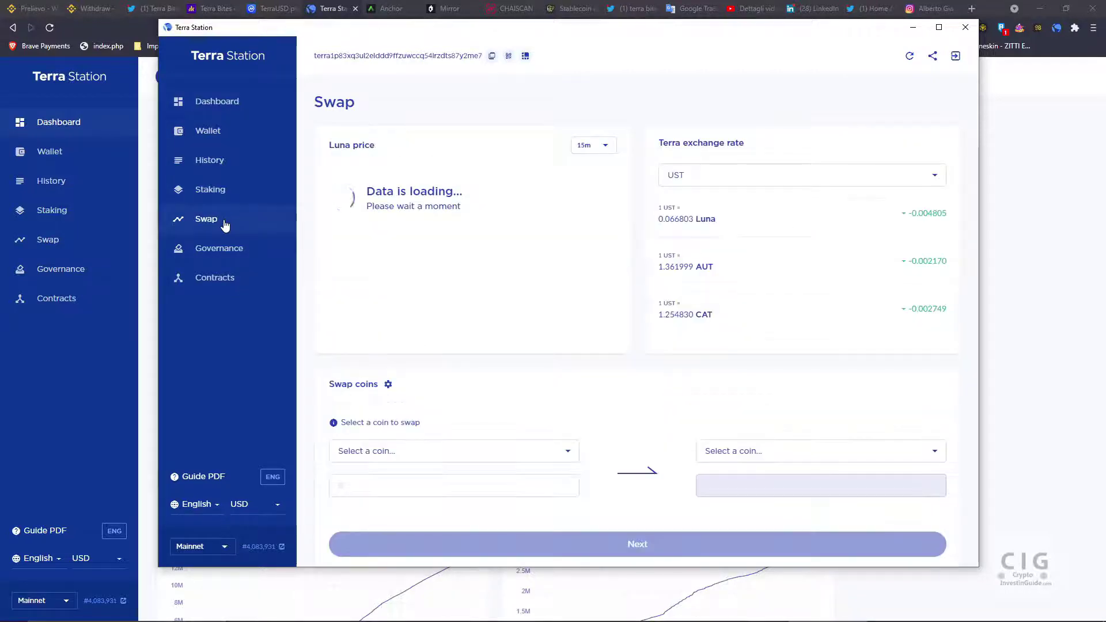
scroll(634, 404, "down", 2)
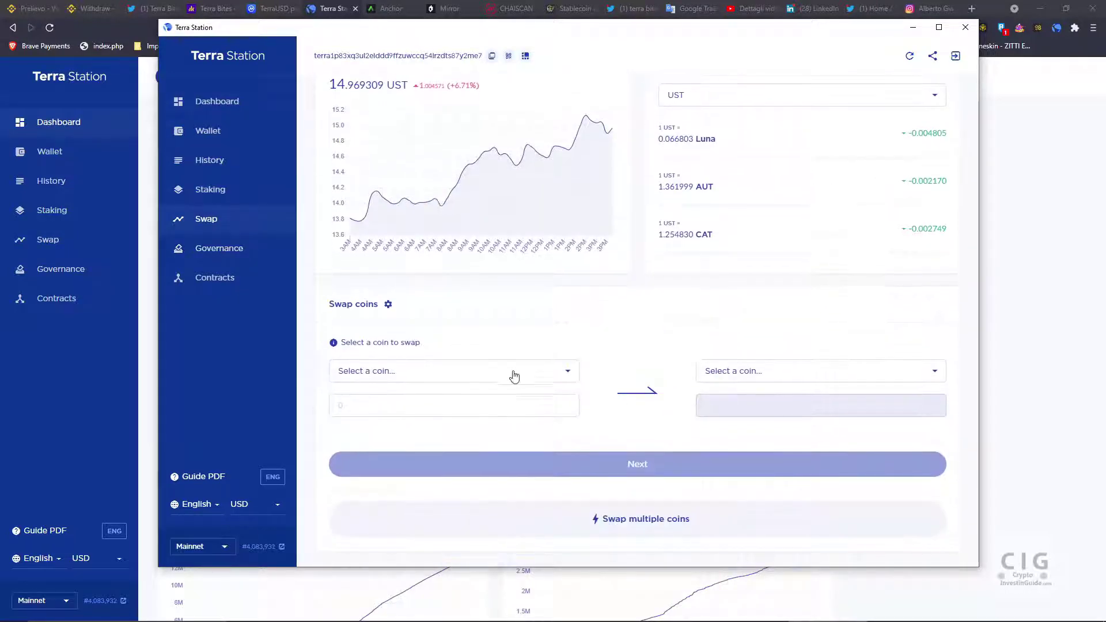
left_click(509, 373)
left_click(438, 399)
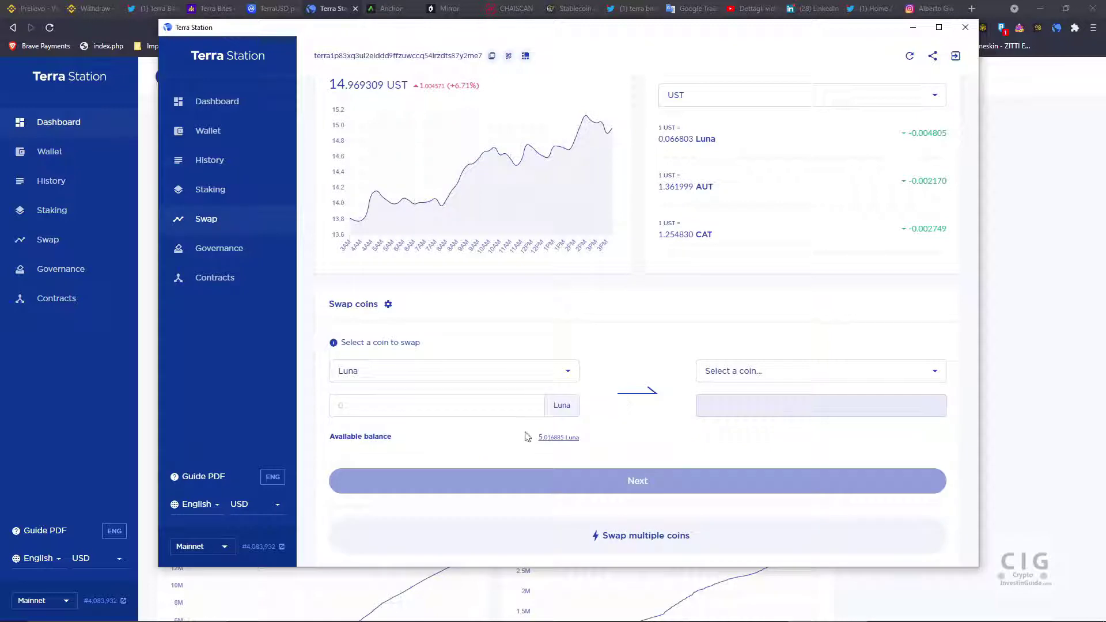
left_click(559, 438)
left_click_drag(439, 411, 327, 411)
type("5")
left_click(785, 379)
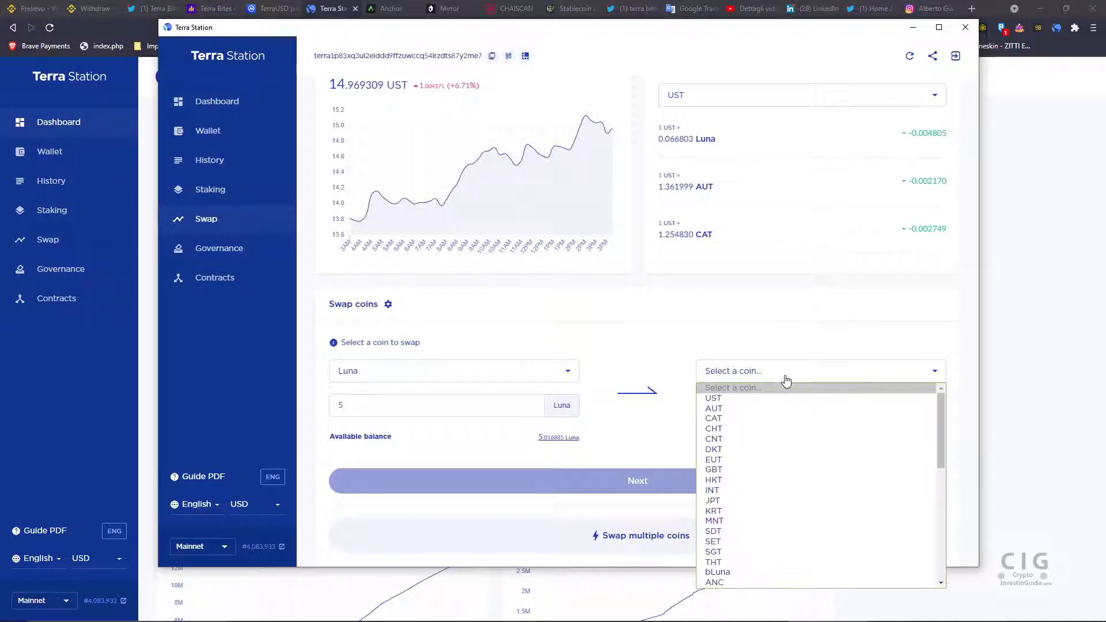
left_click(798, 399)
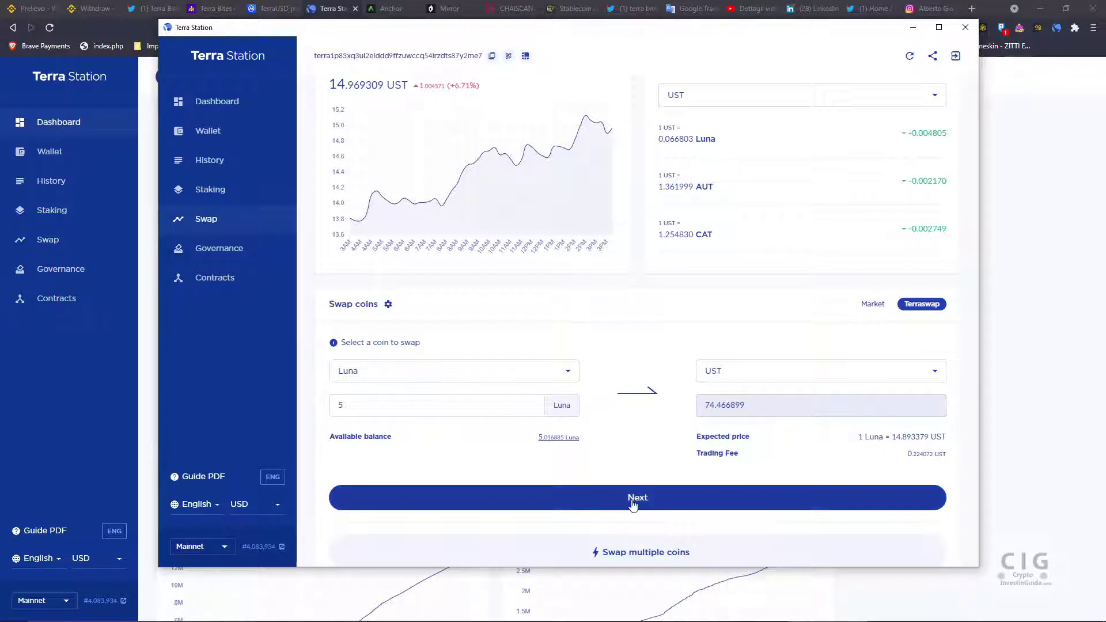
scroll(644, 506, "down", 1)
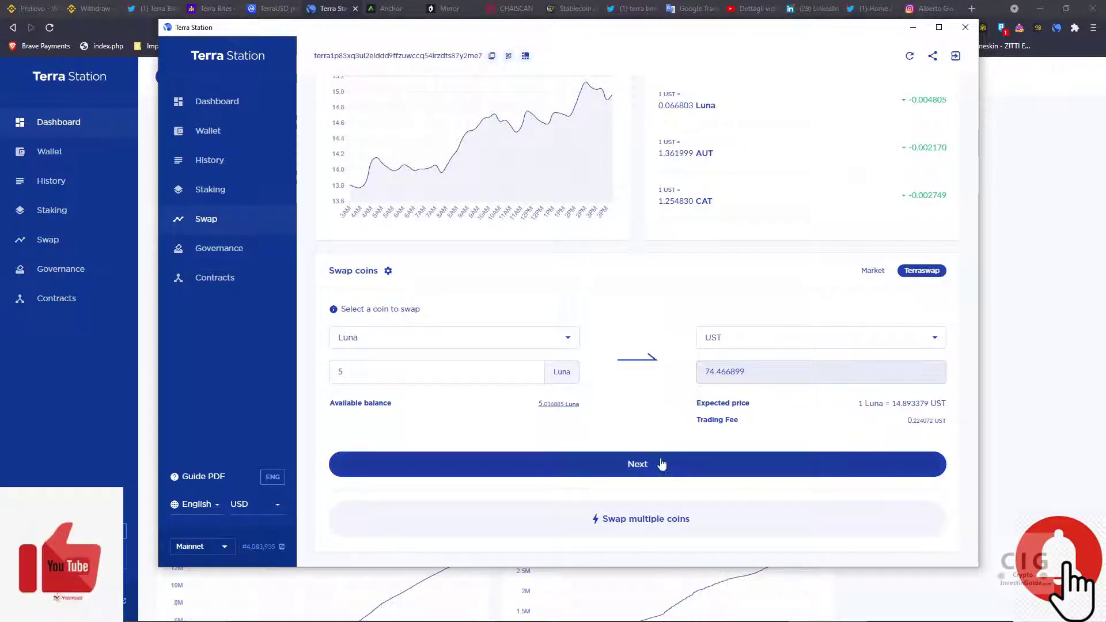
left_click(225, 192)
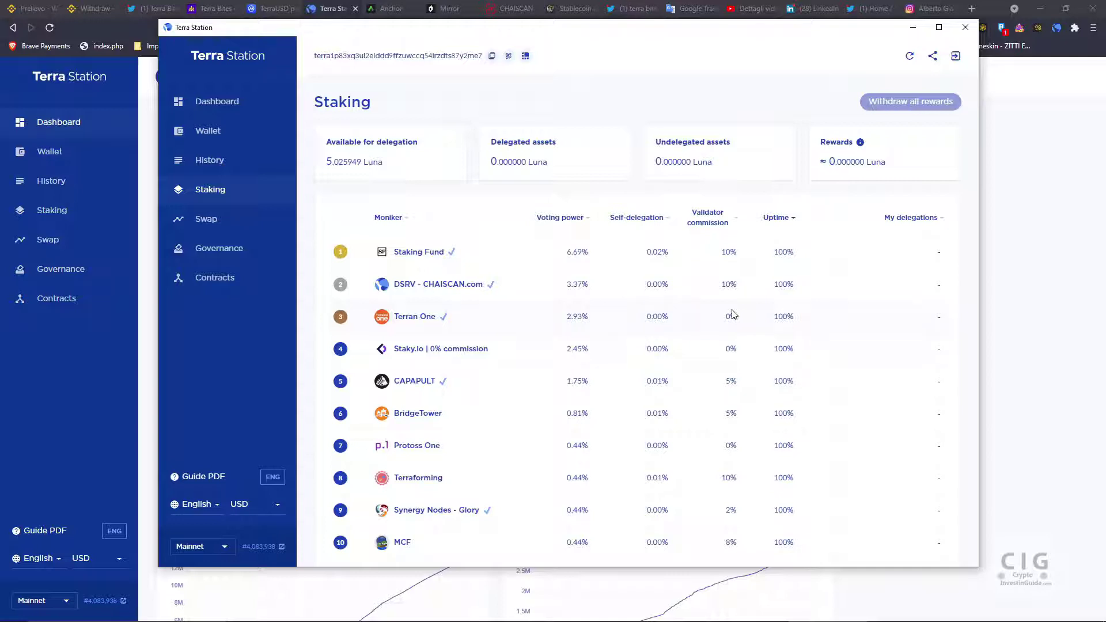
Set up a swap of the full available balance of 5.016885 Luna to UST
left_click(206, 218)
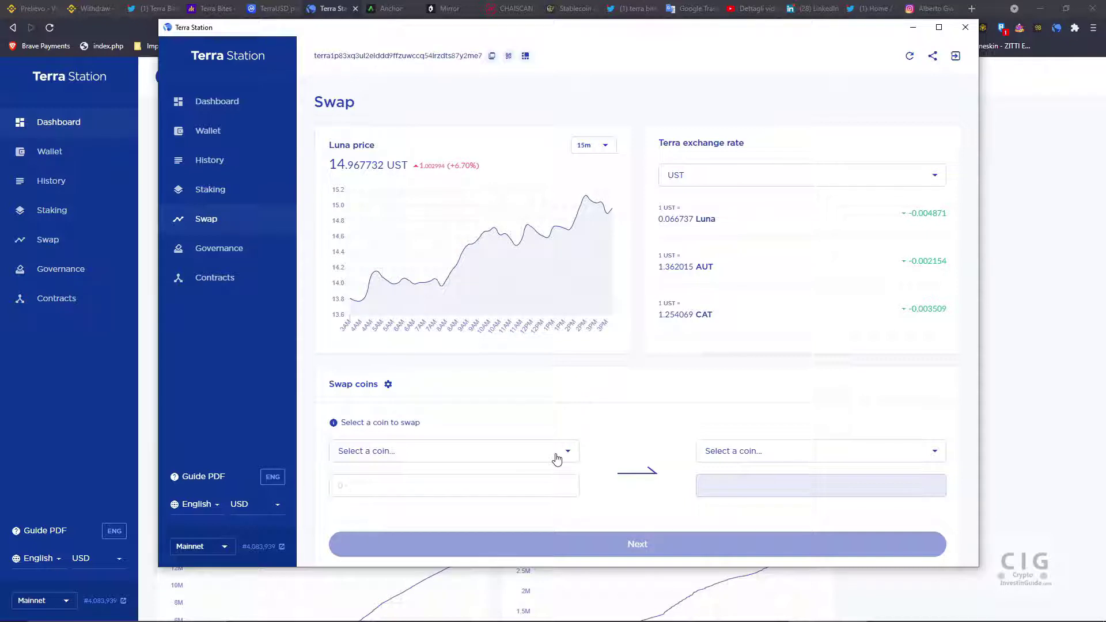
left_click(557, 458)
left_click(432, 480)
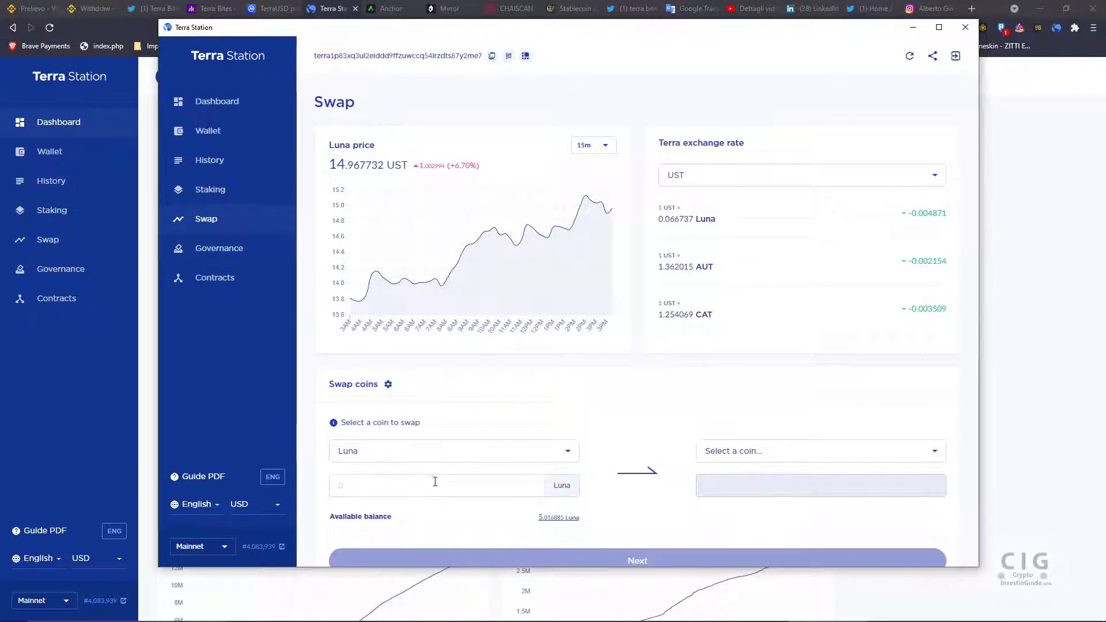
left_click(551, 519)
left_click(834, 459)
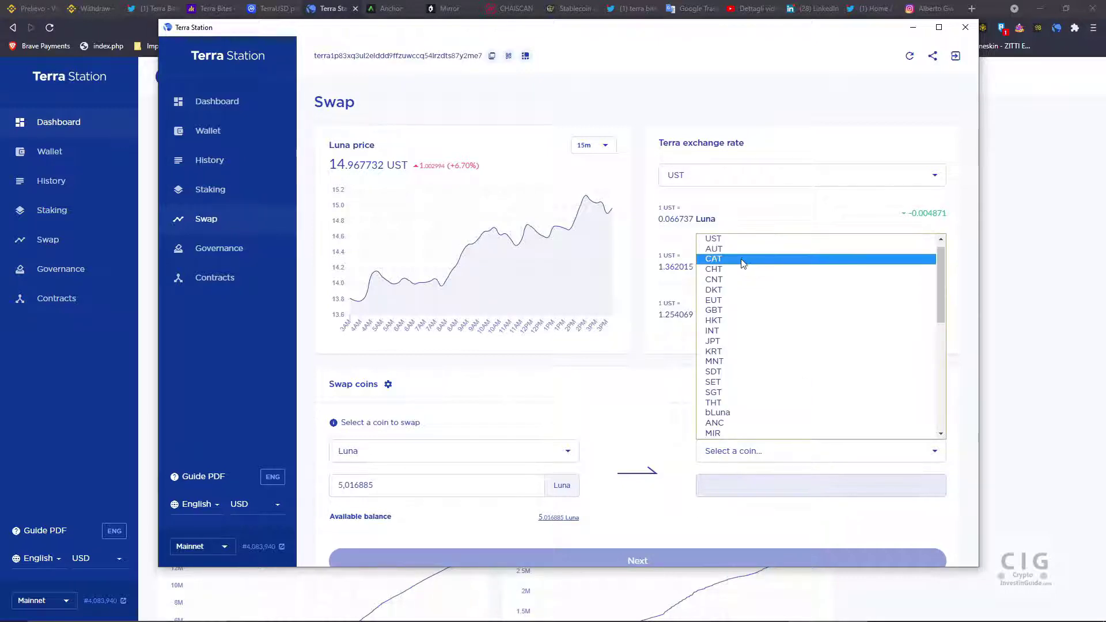
left_click(741, 240)
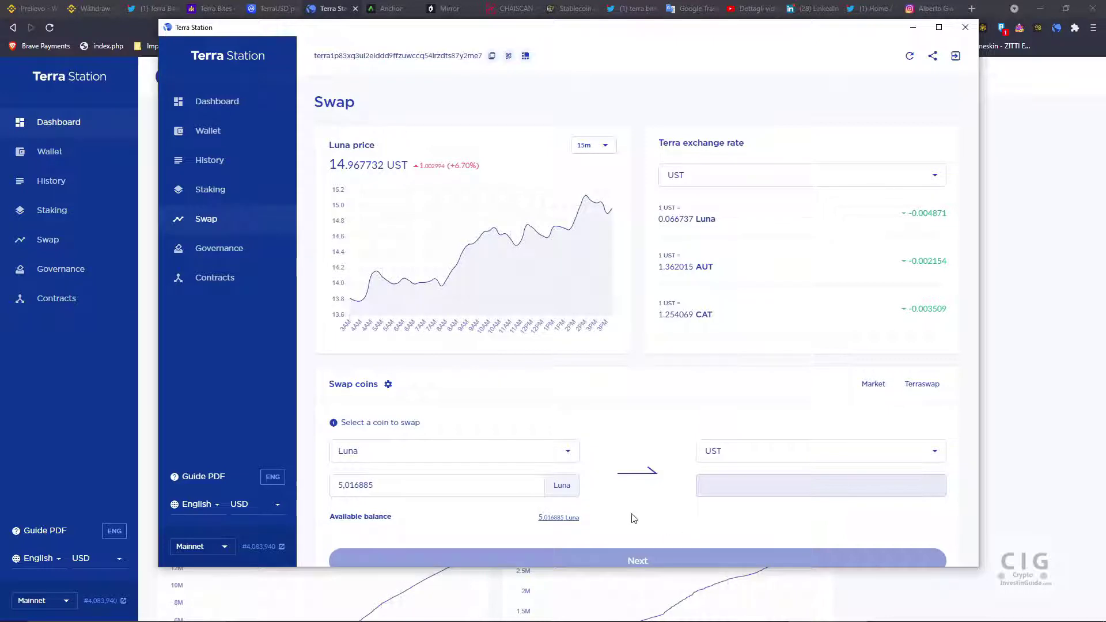
scroll(701, 516, "down", 2)
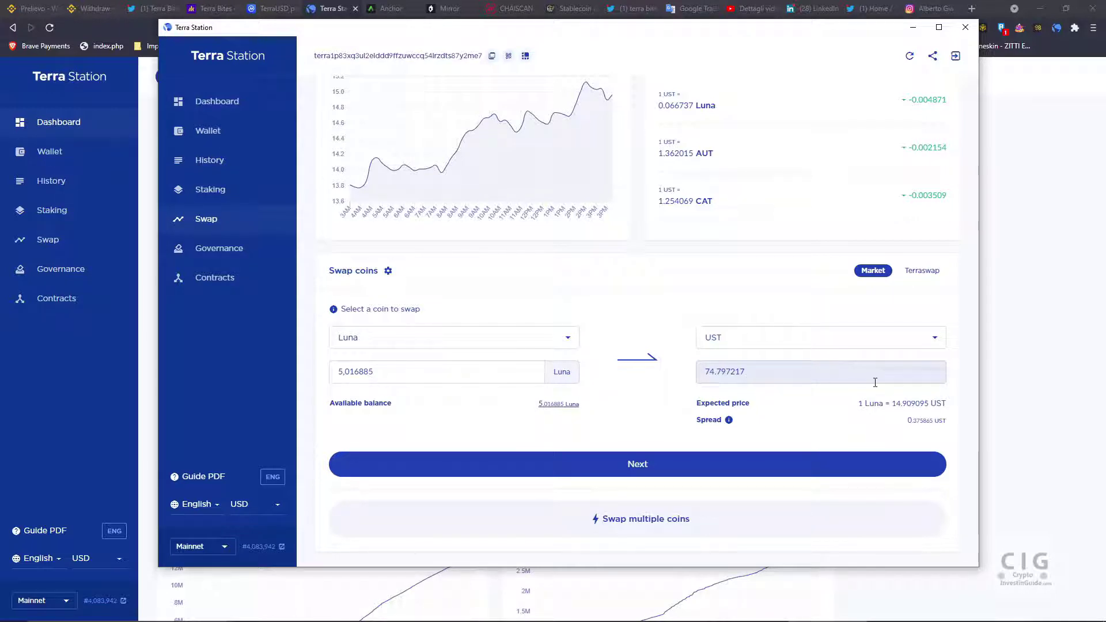
Submit the Market swap with Ledger confirmation, dismiss the result and open the wallet balances
left_click(640, 461)
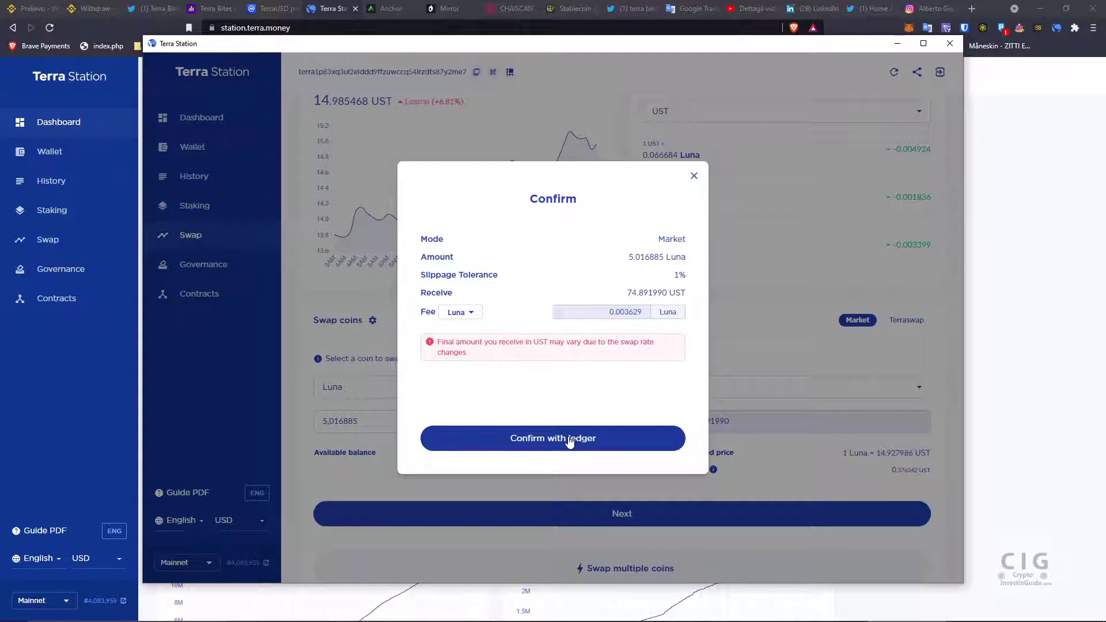
left_click(569, 439)
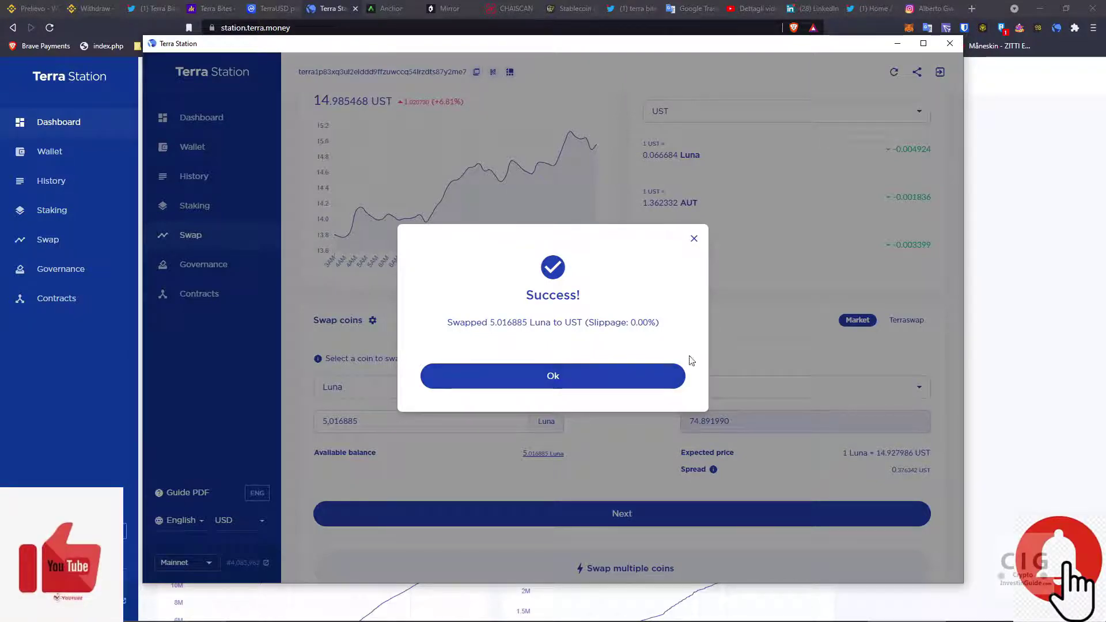
left_click(552, 375)
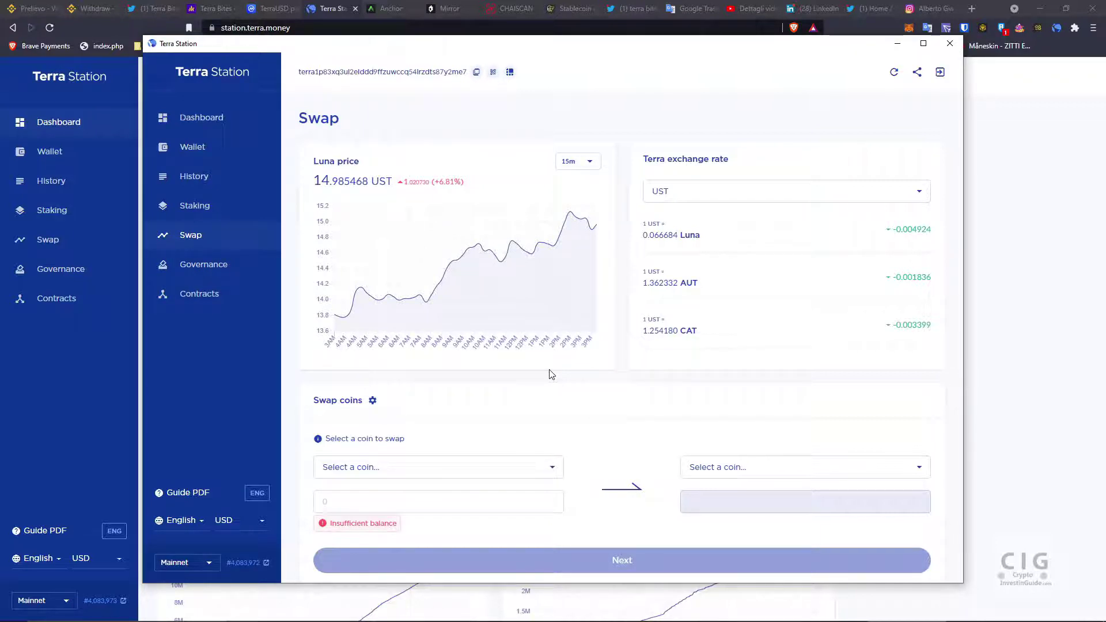
left_click(196, 147)
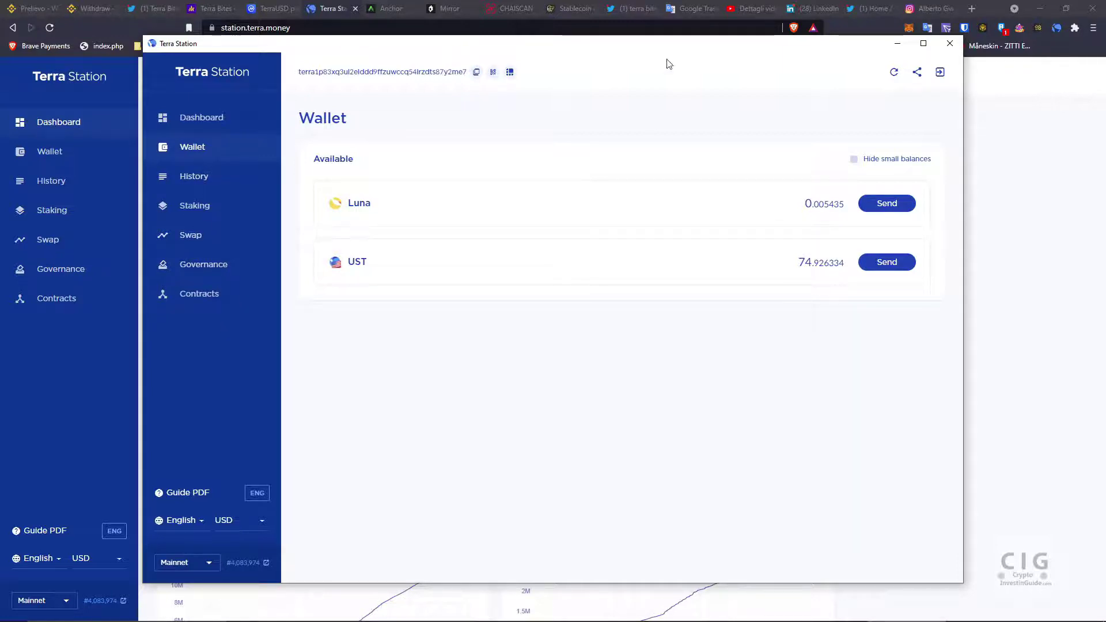
Switch to Anchor in the browser and connect the wallet through the Terra Station extension
left_click(384, 13)
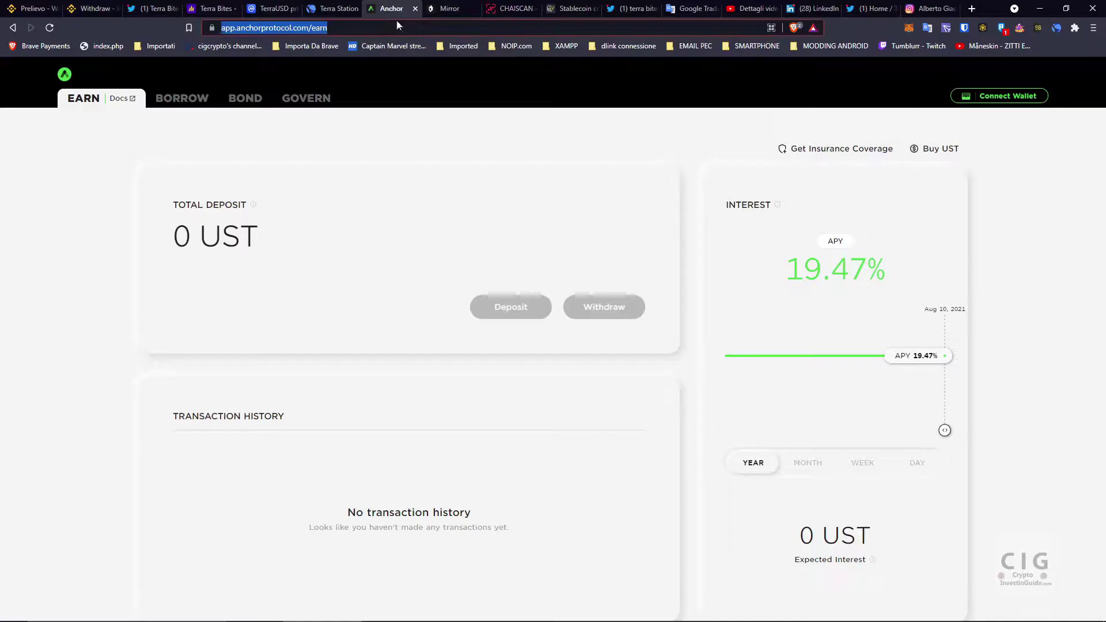
left_click(1015, 98)
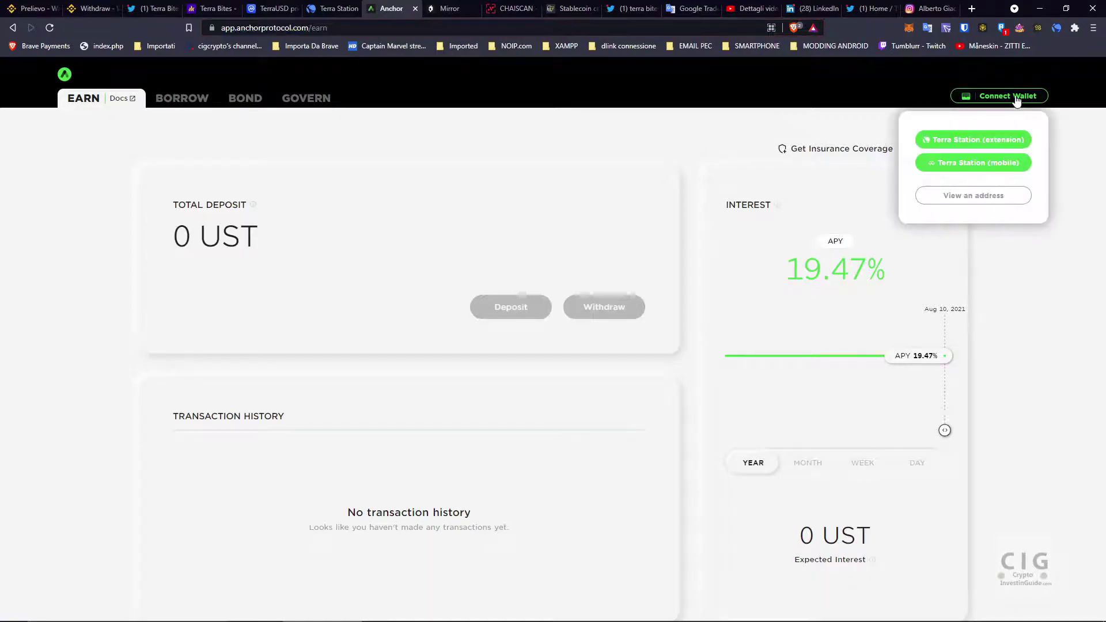
left_click(980, 140)
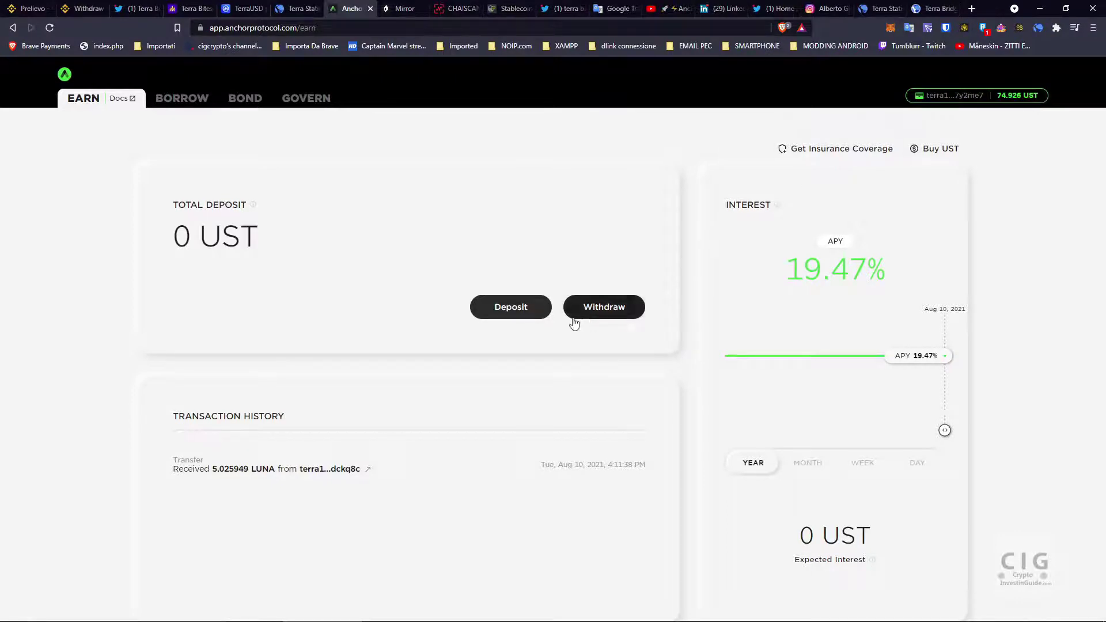
Try to deposit the maximum of 74.031 UST into Anchor Earn, approving it in Terra Station, and dismiss the result
left_click(519, 311)
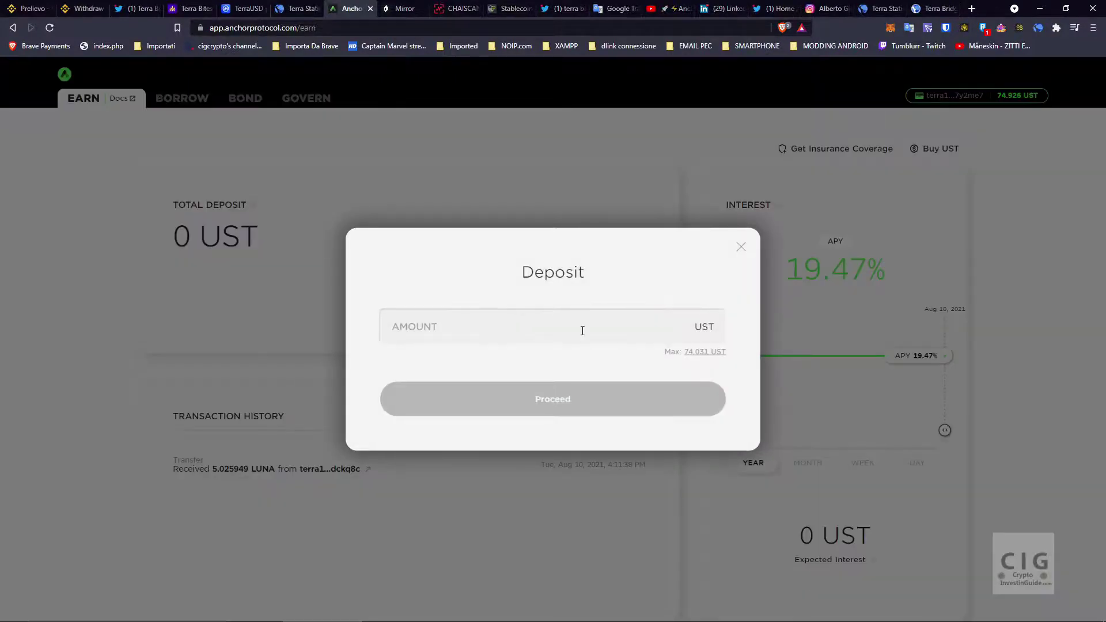
left_click(720, 352)
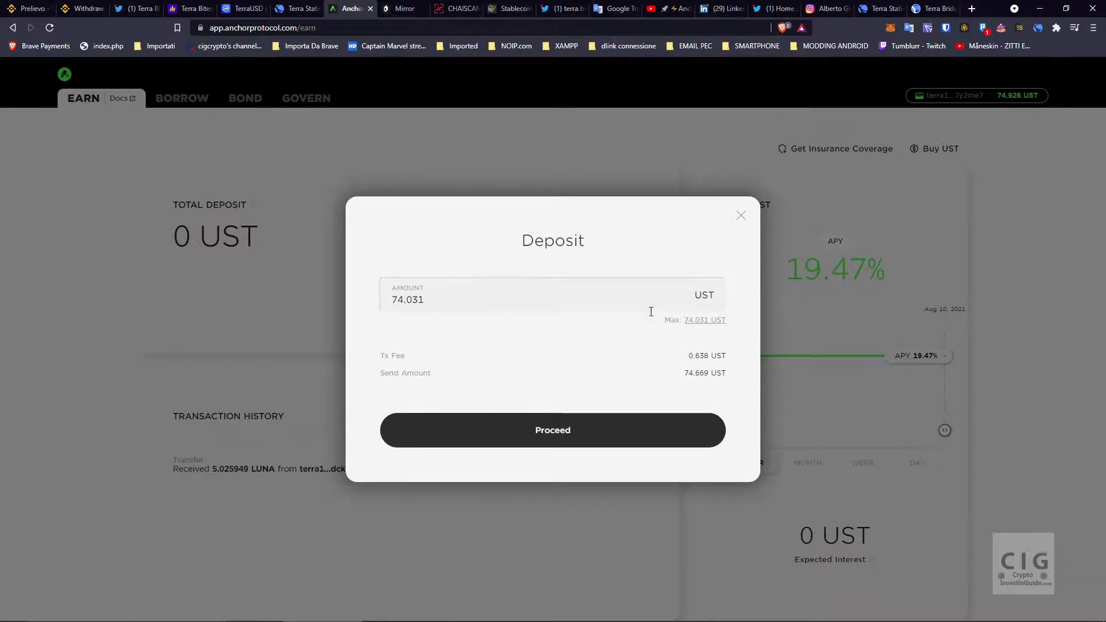
left_click(548, 440)
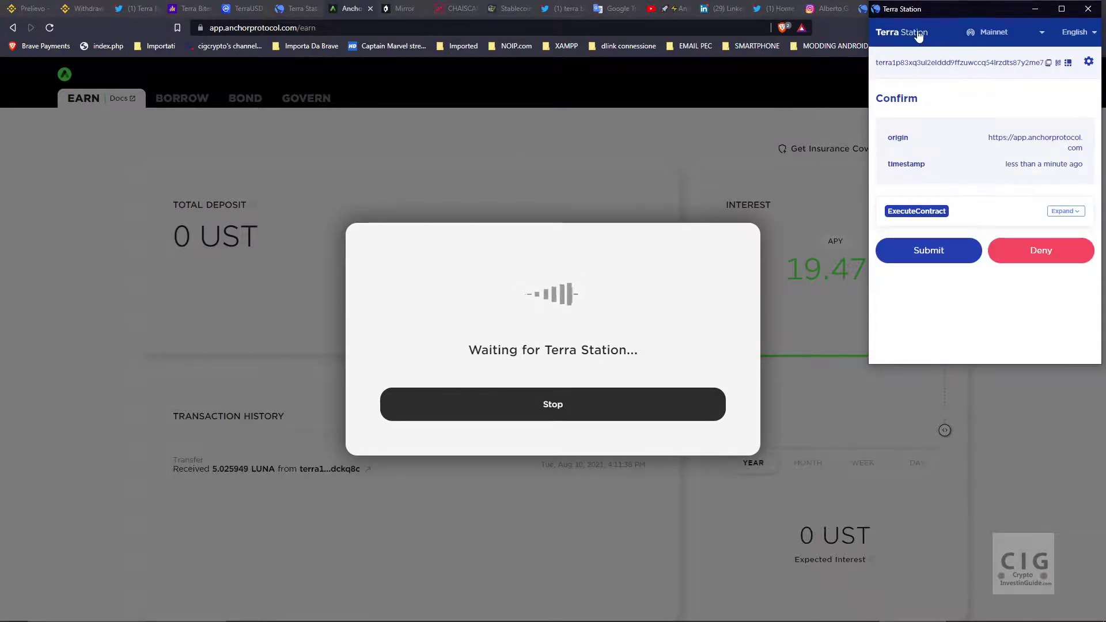
left_click(932, 257)
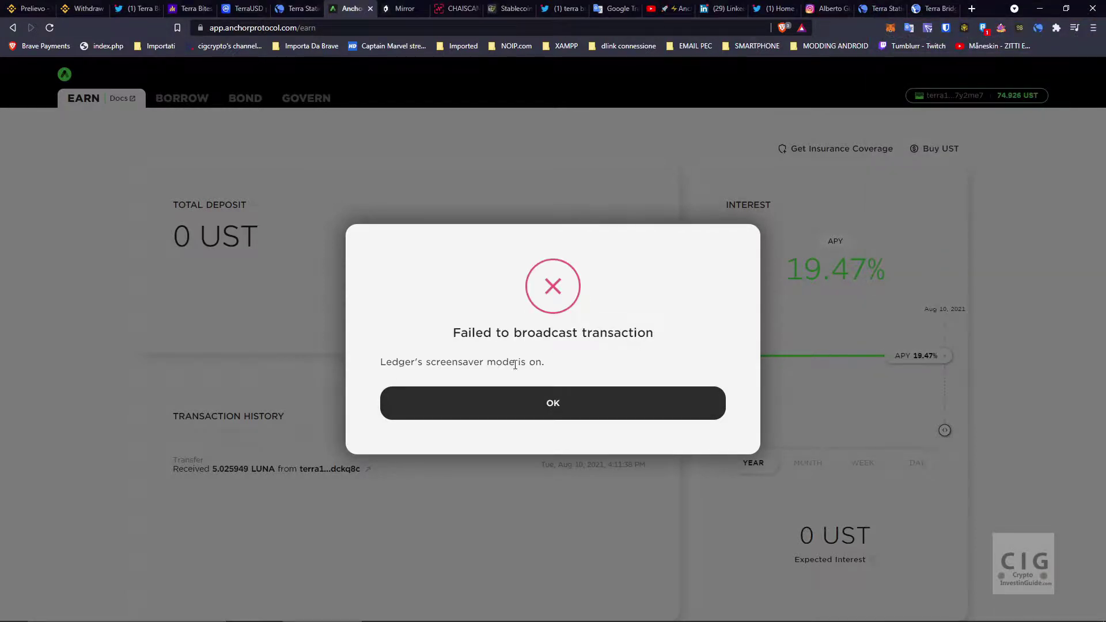
left_click(564, 411)
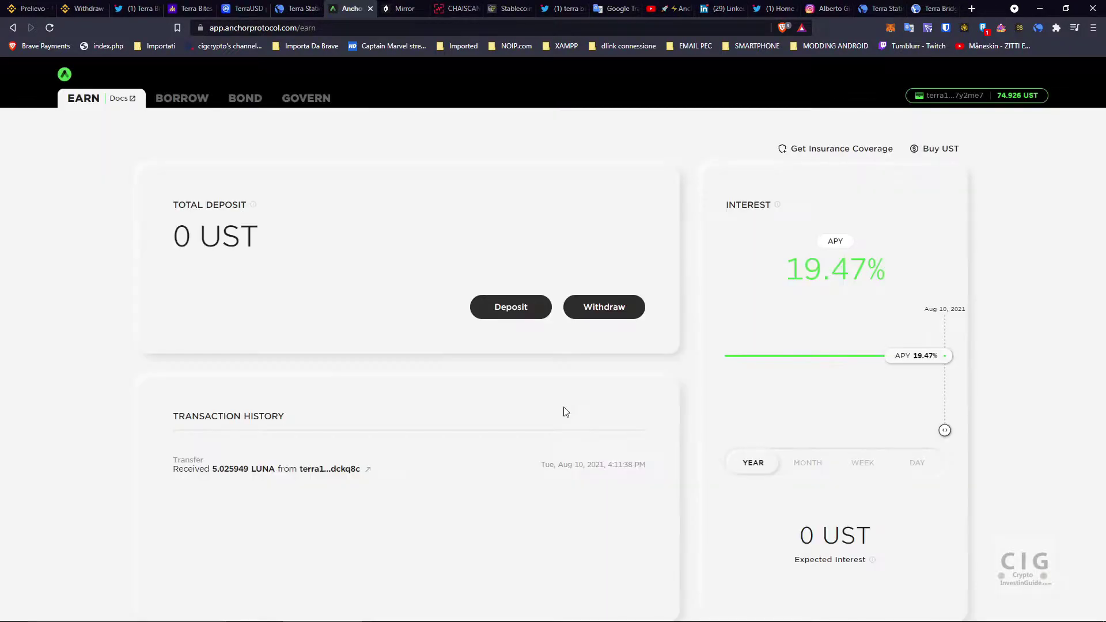
Deposit 74.031 UST into Anchor Earn again, approve the transaction in Terra Station and check the expected interest
left_click(510, 308)
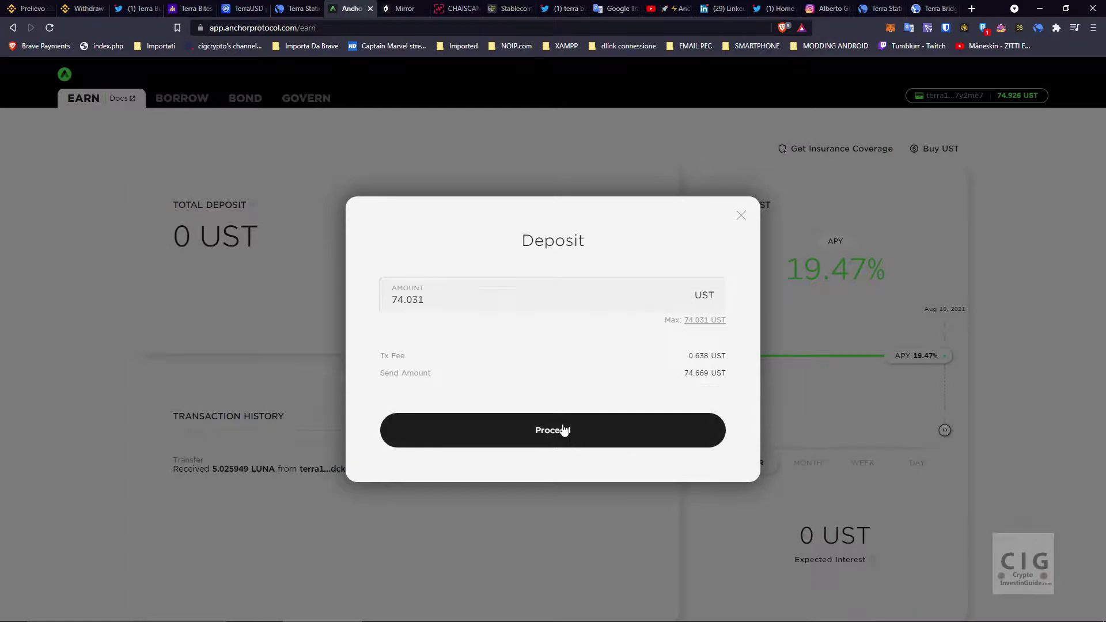
left_click(563, 429)
left_click(946, 264)
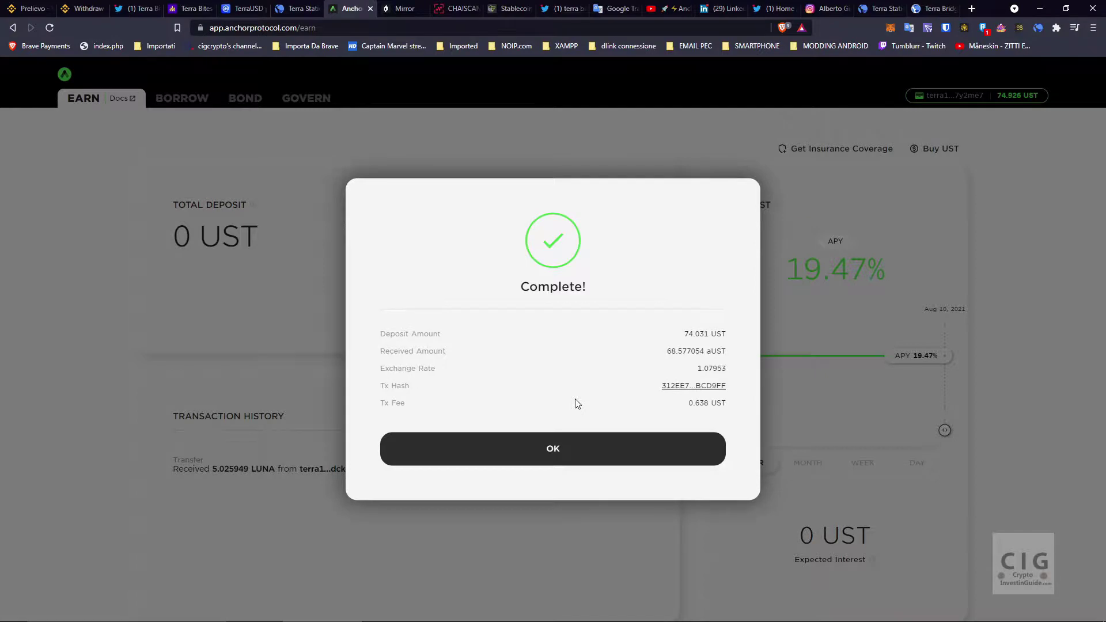
left_click(569, 456)
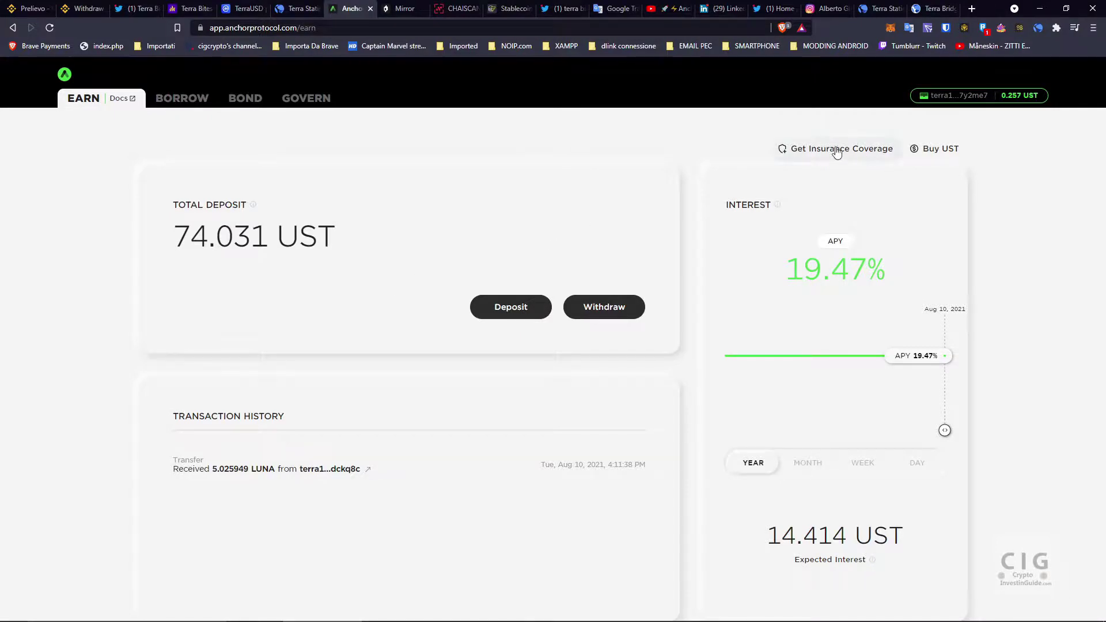
scroll(888, 368, "down", 3)
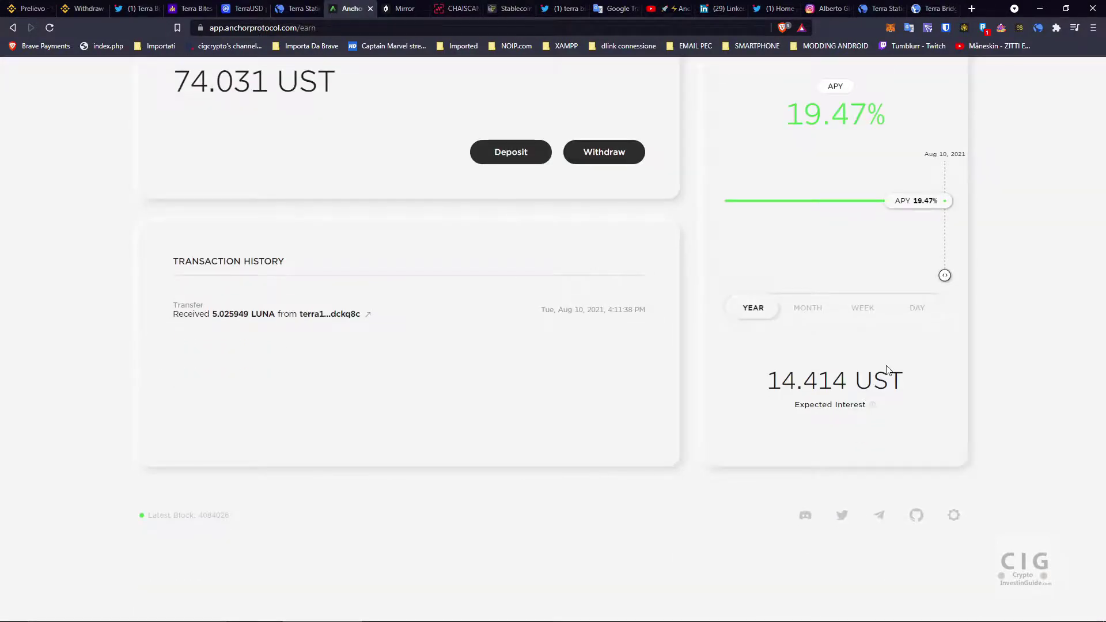
Switch the Anchor Earn page to the dark theme and open its insurance coverage options
left_click(954, 517)
scroll(1022, 370, "up", 3)
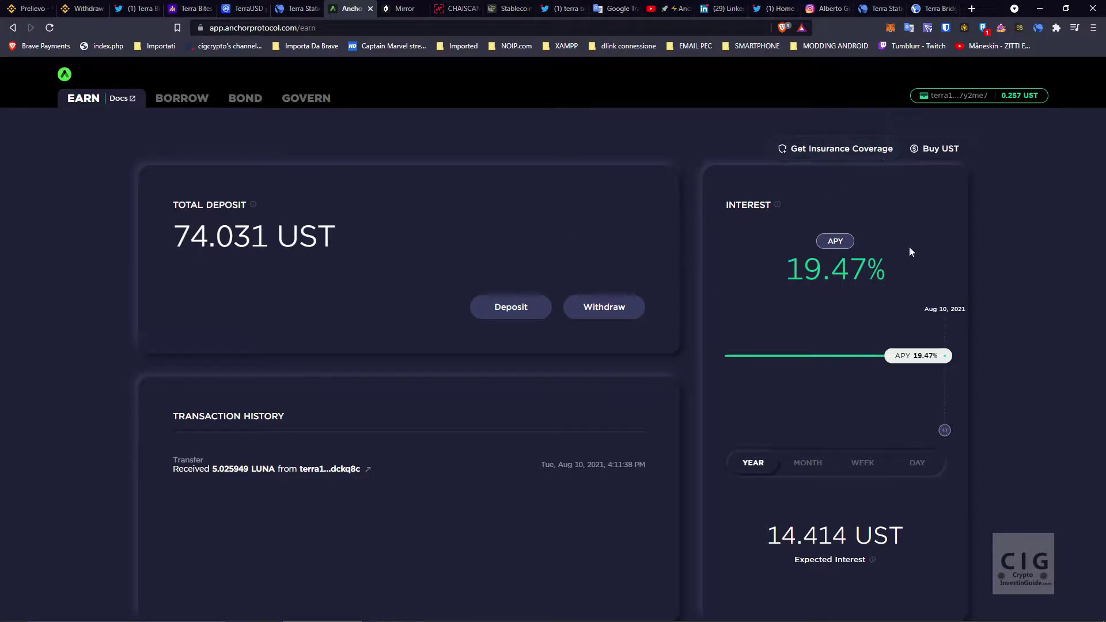
left_click(841, 148)
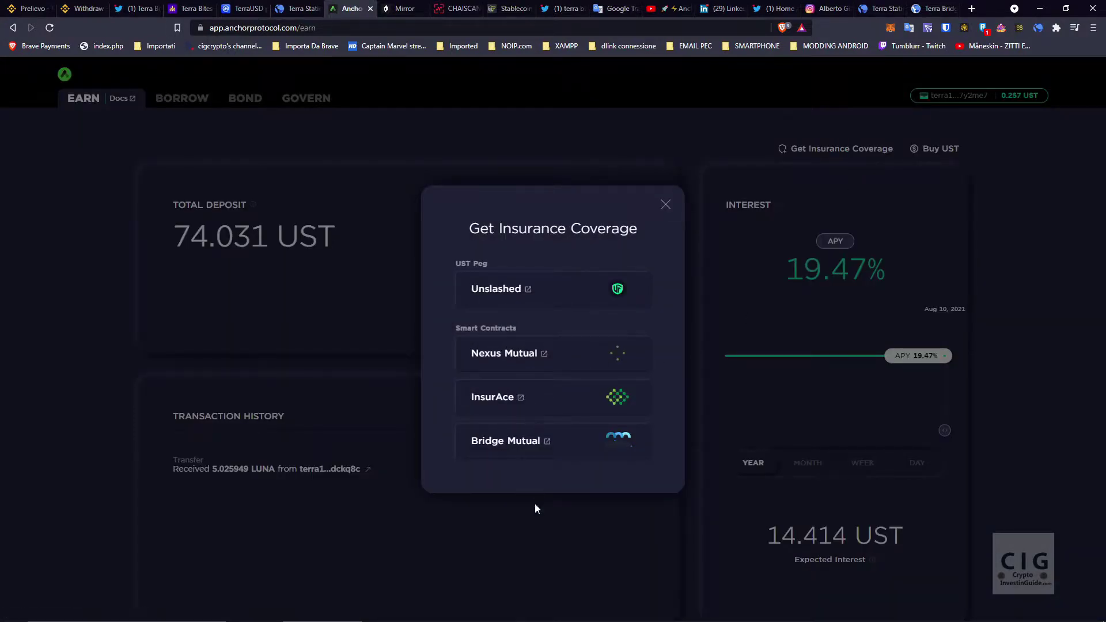
Open Nexus Mutual from the smart contract coverage options and look over its home page
left_click(501, 356)
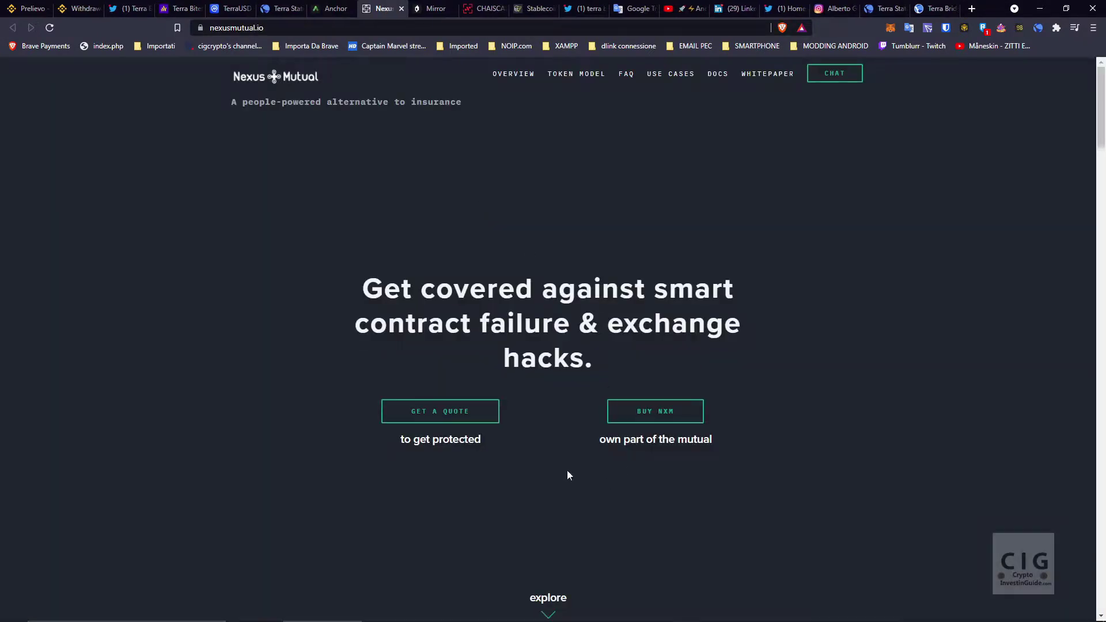
scroll(576, 275, "down", 10)
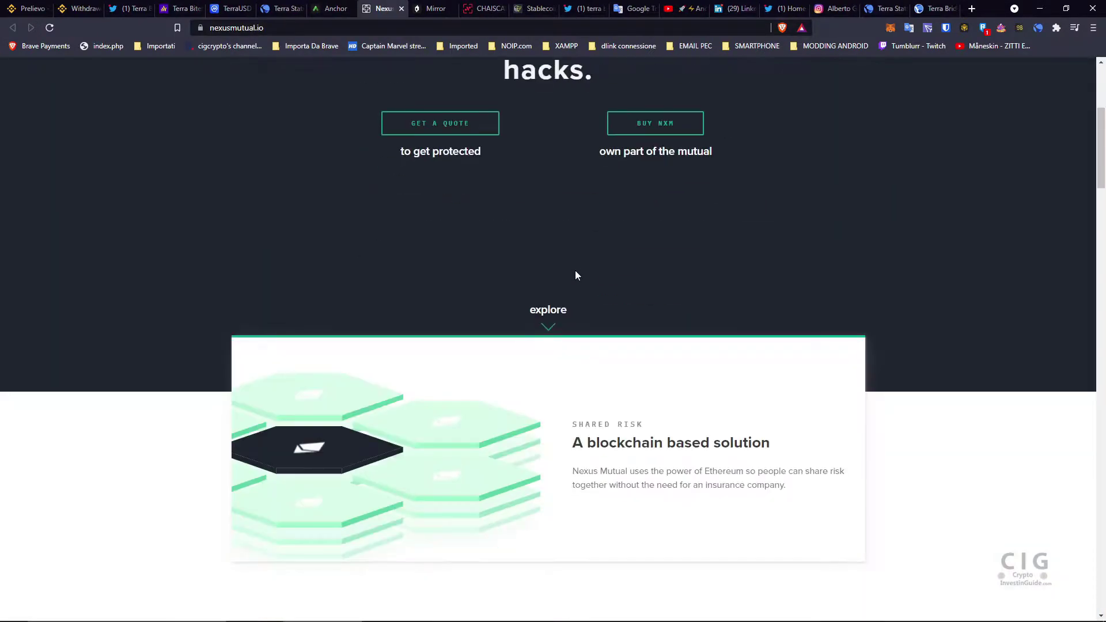
scroll(576, 275, "down", 5)
scroll(576, 275, "up", 15)
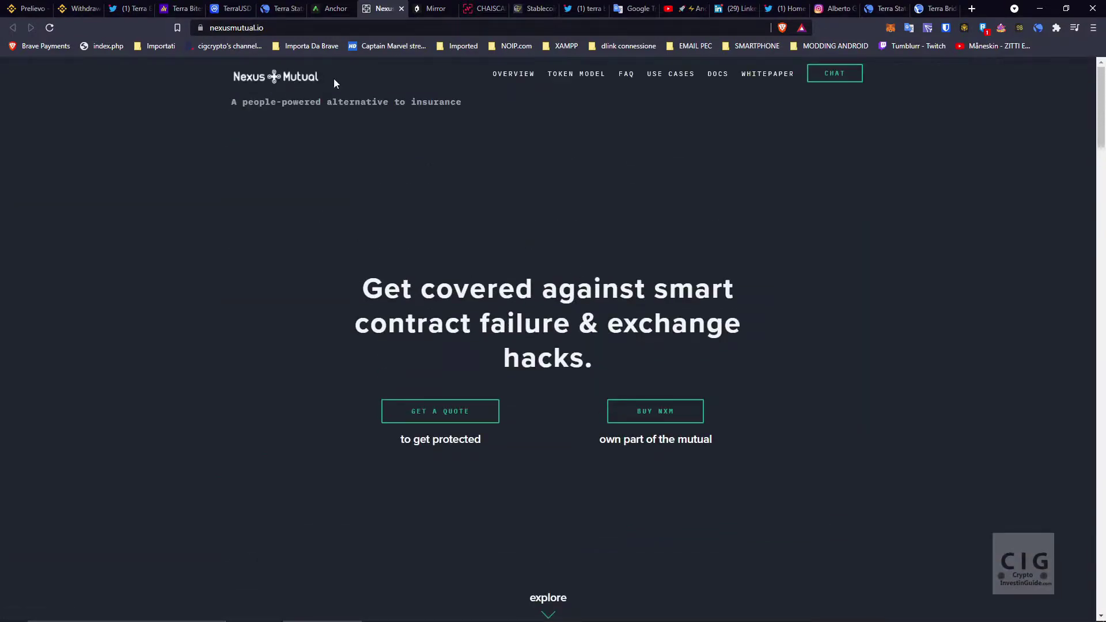
Return to Anchor's insurance options, open Unslashed for UST peg coverage and review its protected risk types and insured entities
left_click(930, 15)
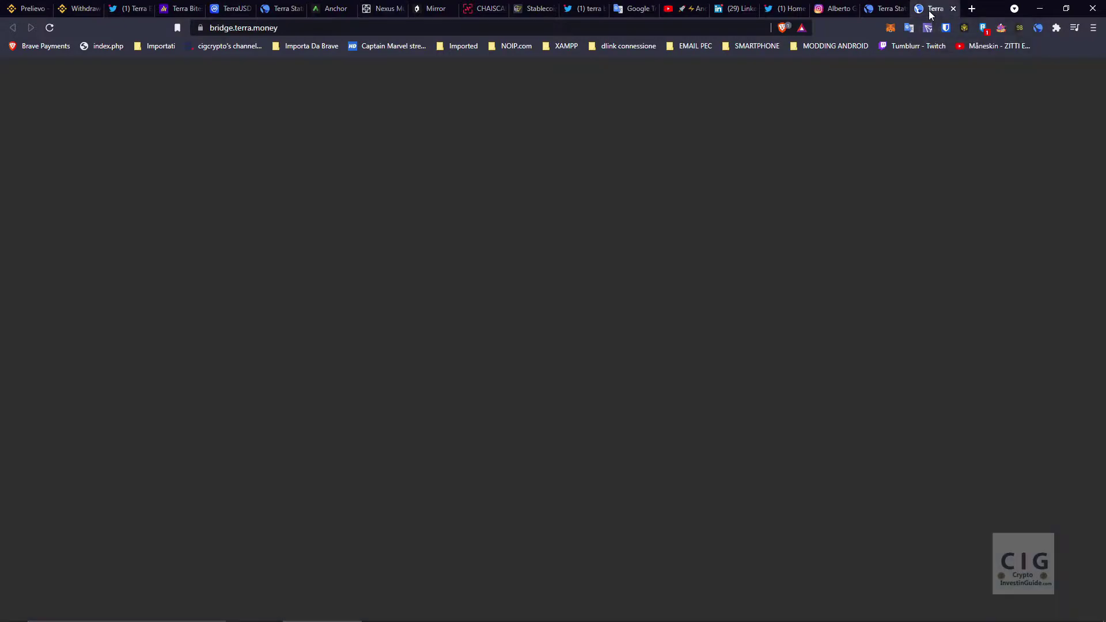
left_click(875, 10)
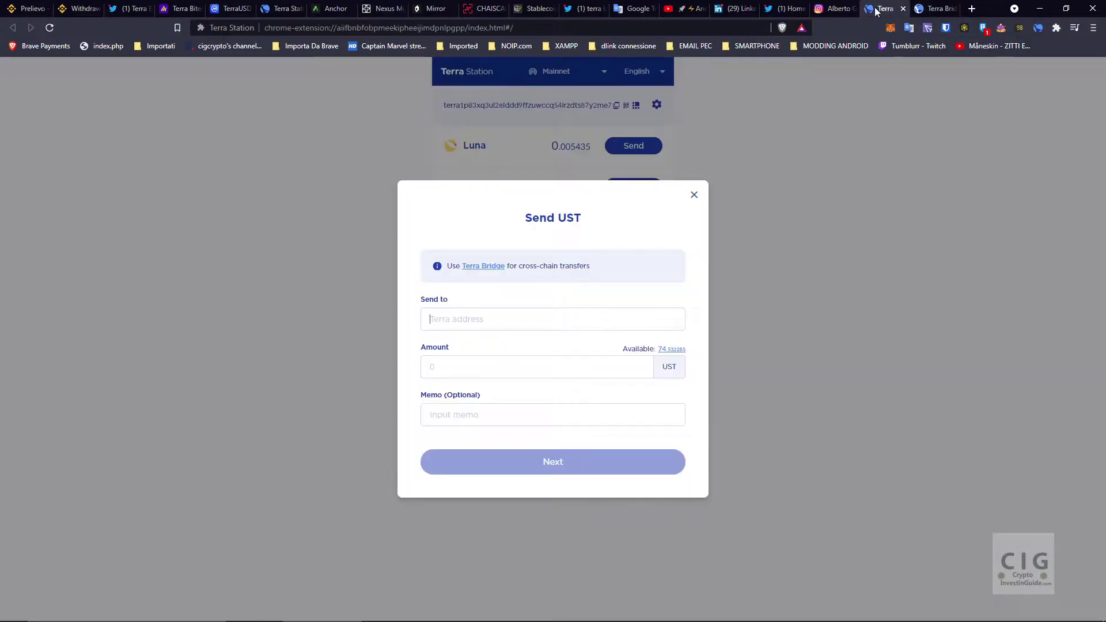
left_click(332, 12)
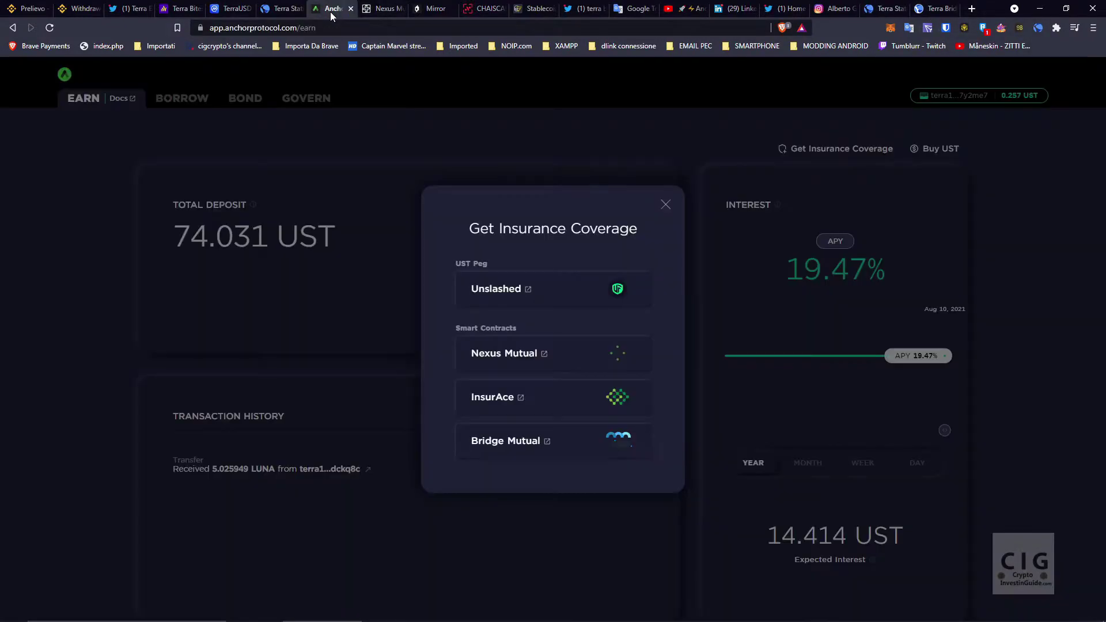
left_click(505, 296)
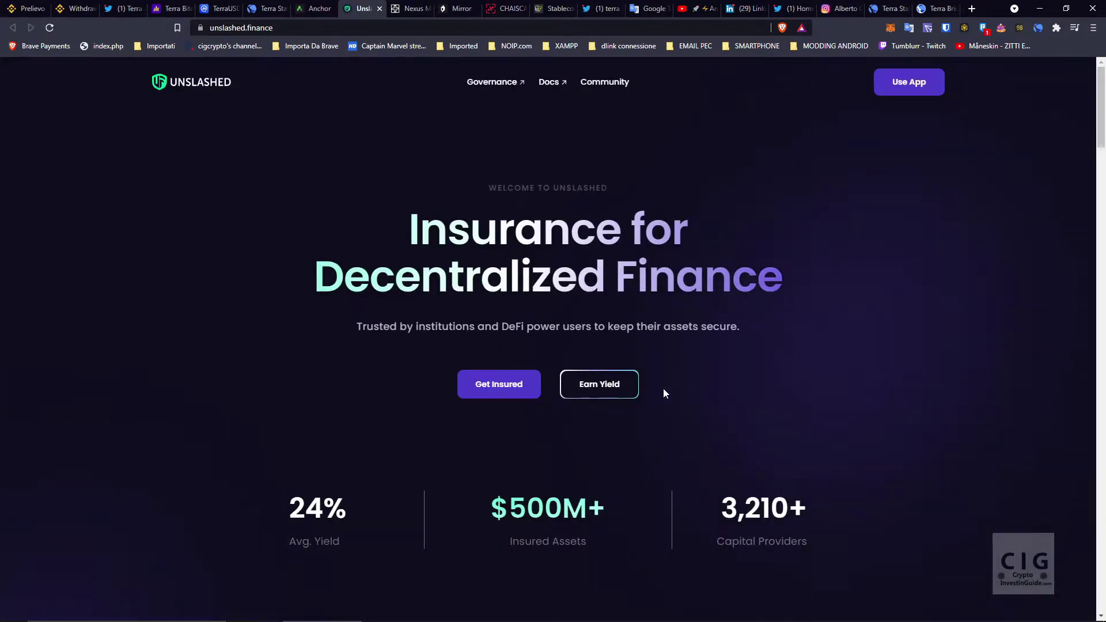
scroll(437, 519, "down", 2)
scroll(691, 406, "down", 4)
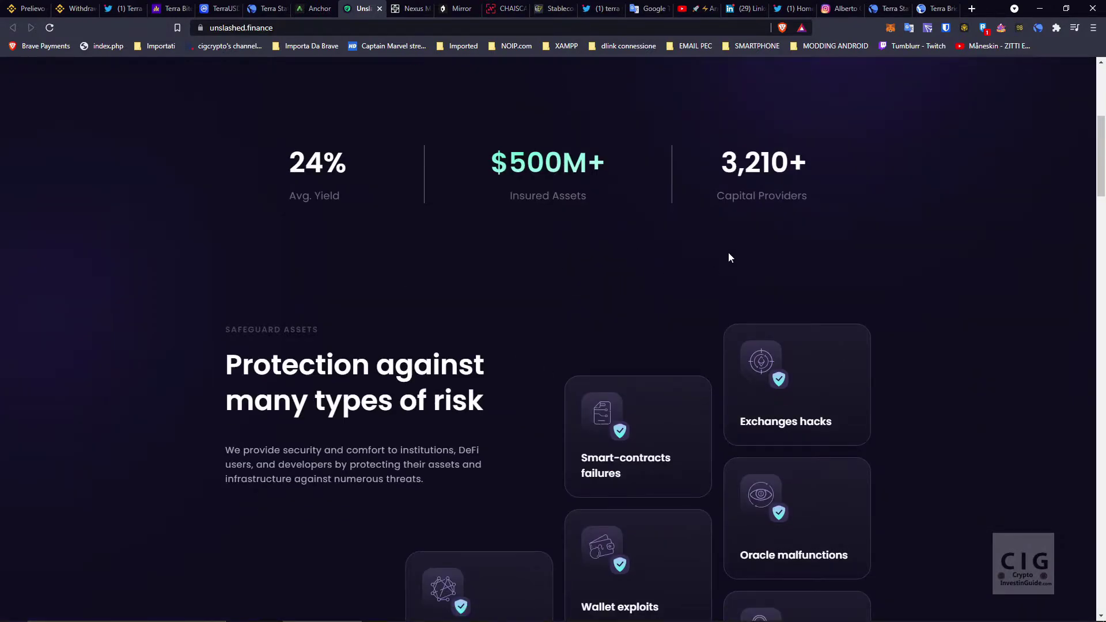
scroll(728, 254, "down", 4)
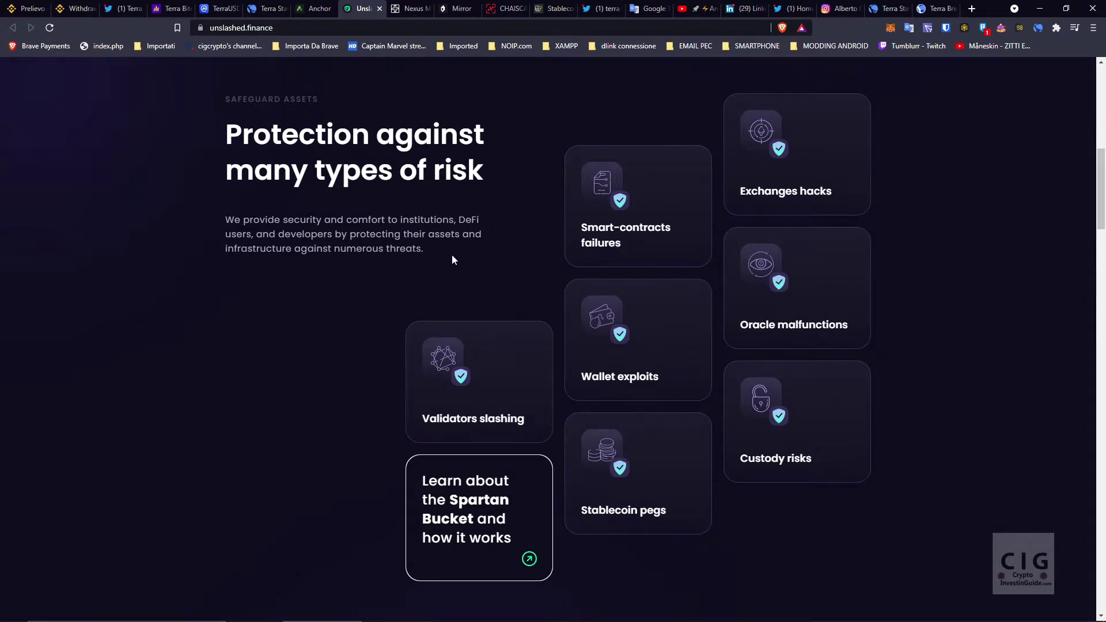
scroll(452, 254, "down", 2)
scroll(756, 355, "down", 2)
scroll(757, 356, "down", 8)
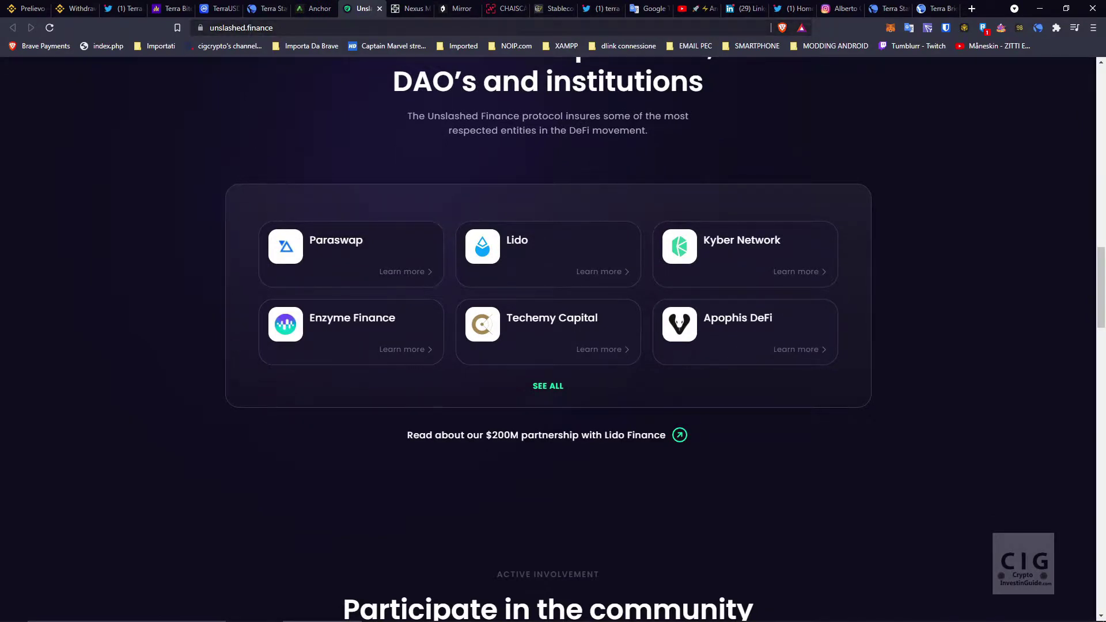
Go back to Anchor, close the insurance coverage options and review the Earn page's deposit, APY and expected interest
left_click(315, 9)
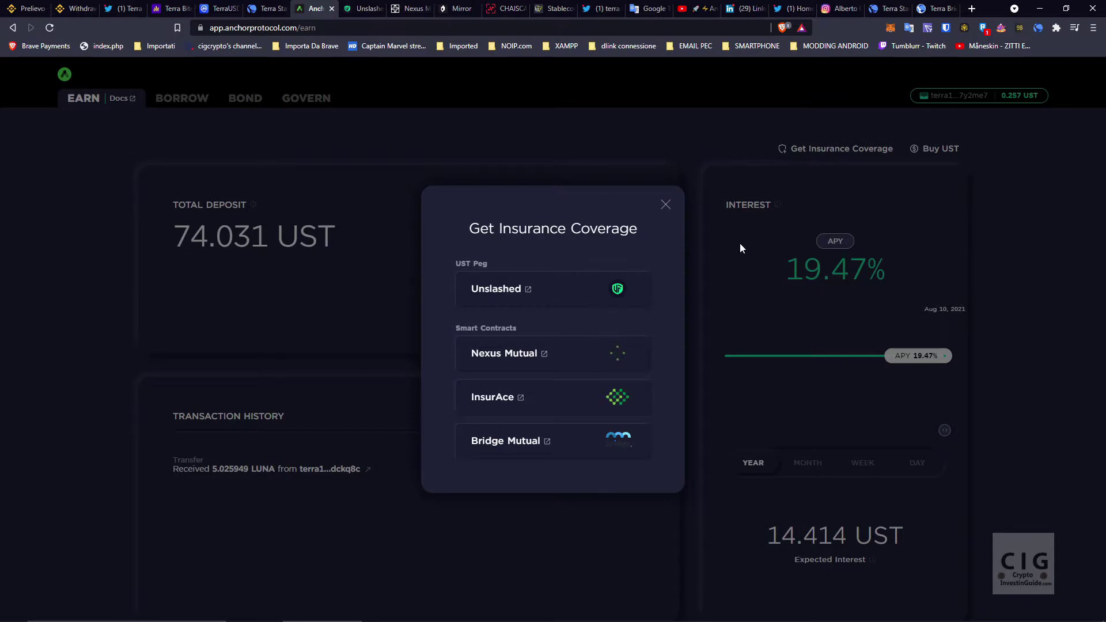
left_click(667, 205)
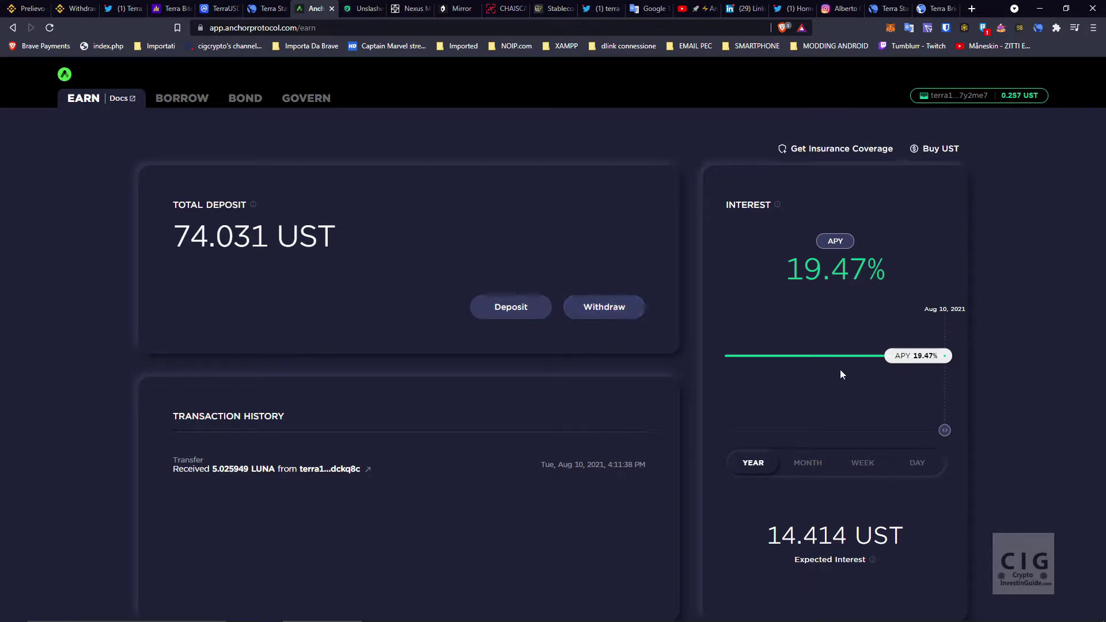
scroll(1024, 356, "down", 3)
scroll(1024, 356, "up", 3)
scroll(342, 361, "down", 3)
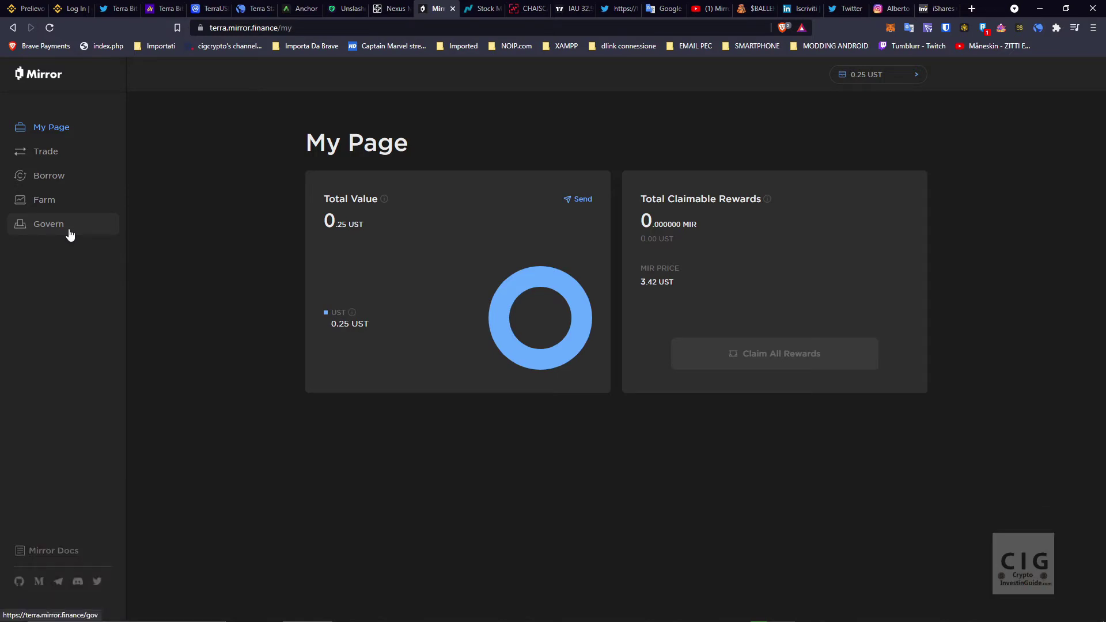
Check the deposit and transaction history in Anchor, and return to the My Page overview in Mirror
left_click(305, 8)
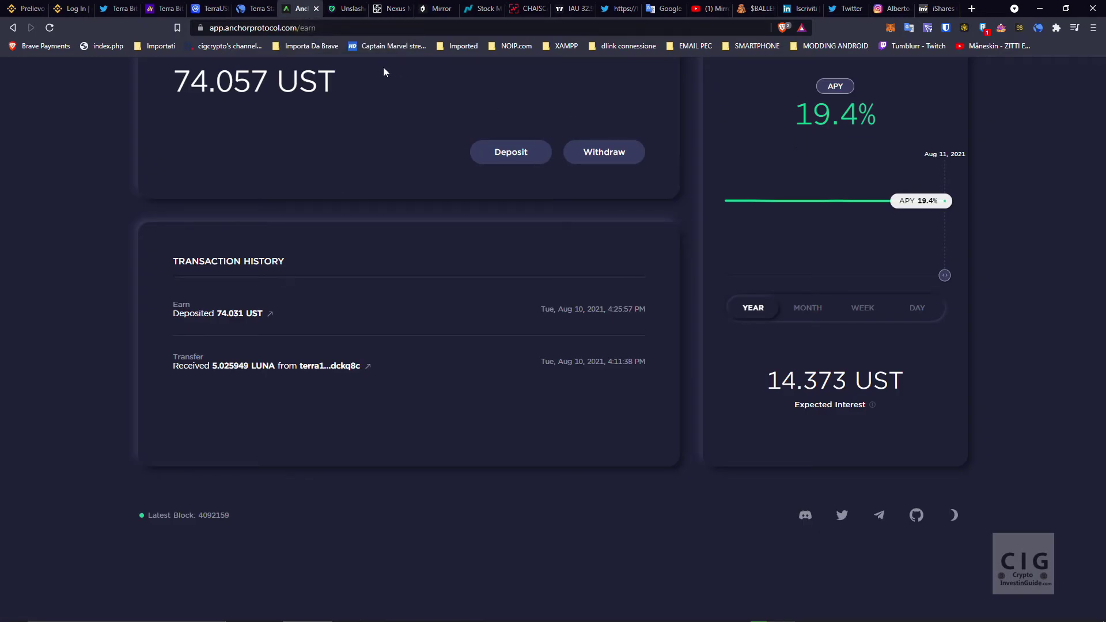
left_click(439, 10)
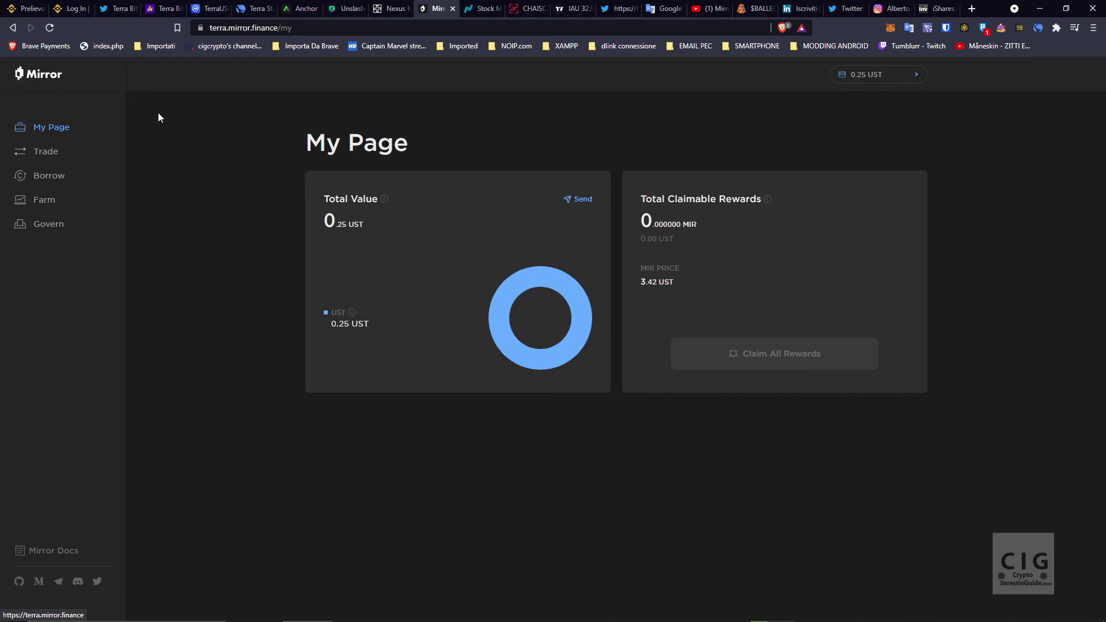
mouse_move(939, 619)
left_click(870, 611)
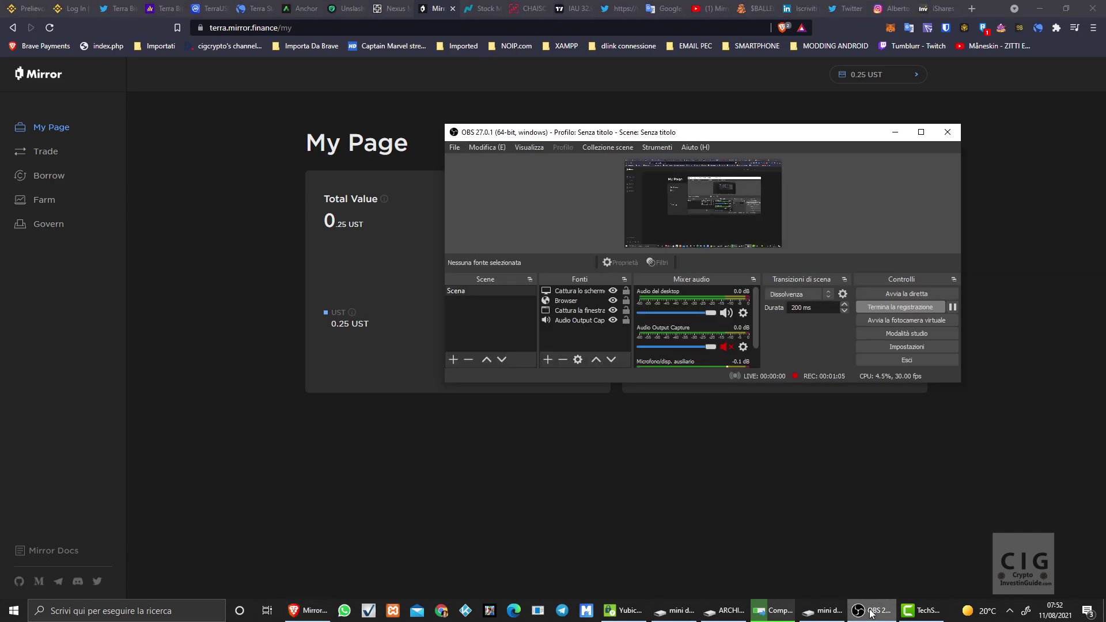